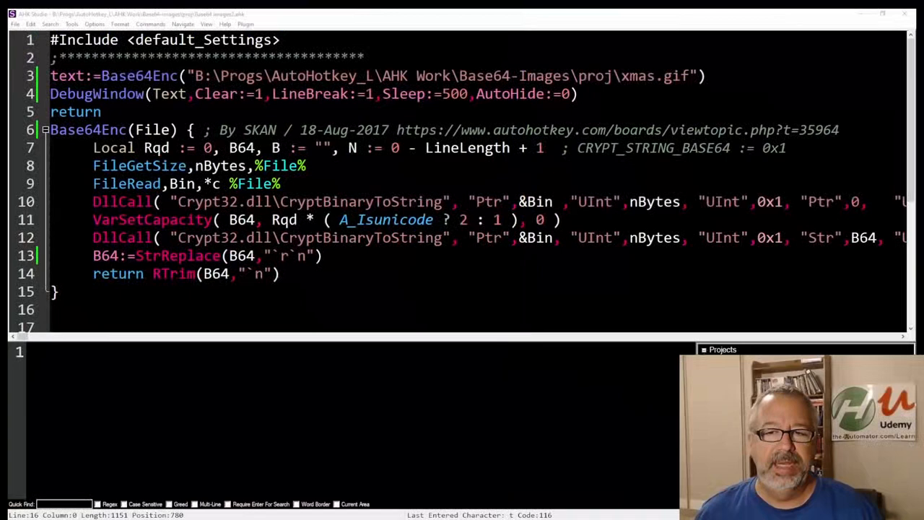
Look up Base64Enc's signature and show VarSetCapacity's parameter hints on line 11.
double_click(89, 130)
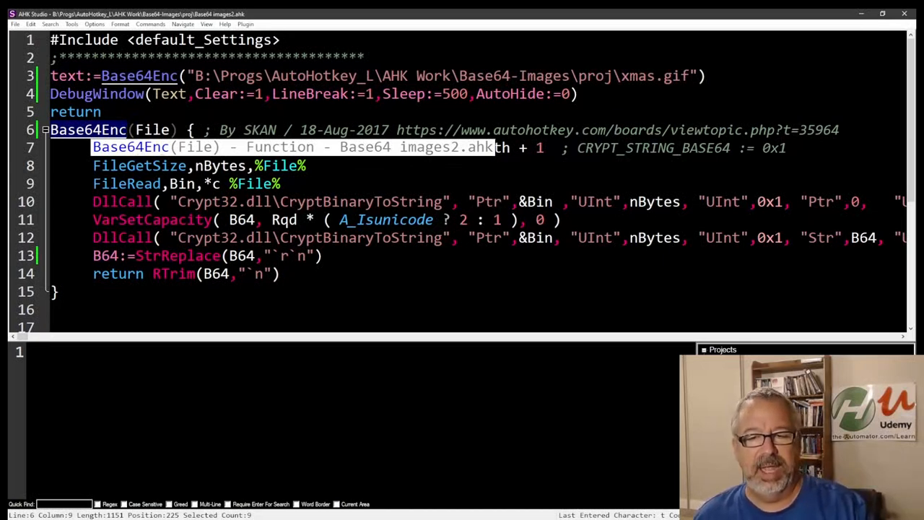
left_click(390, 220)
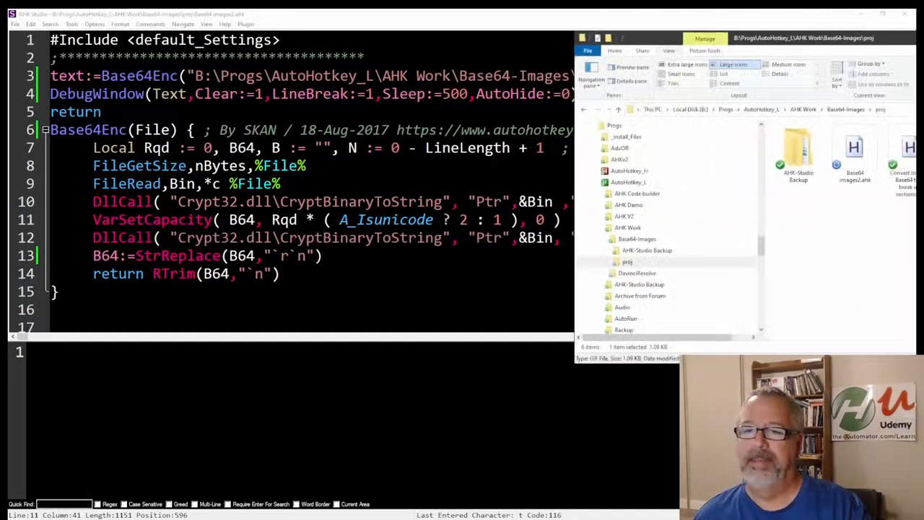
Move the proj folder window to mid-screen, preview xmas.gif in Photos, then close the preview.
left_click_drag(923, 25, 646, 127)
left_click(694, 286)
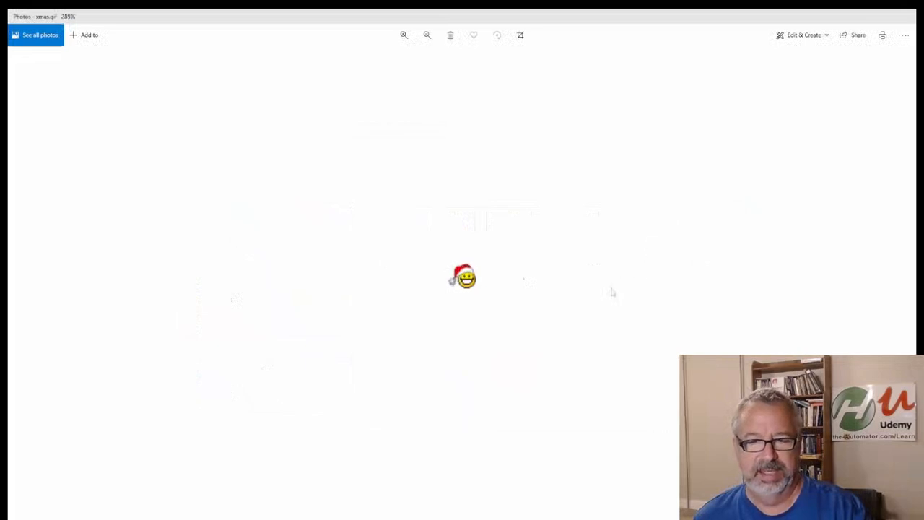
scroll(612, 292, "up", 2)
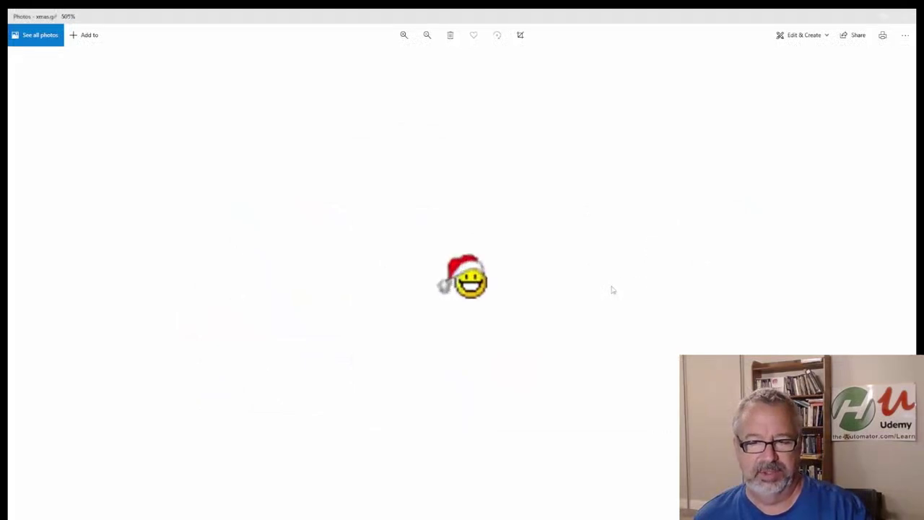
left_click(907, 16)
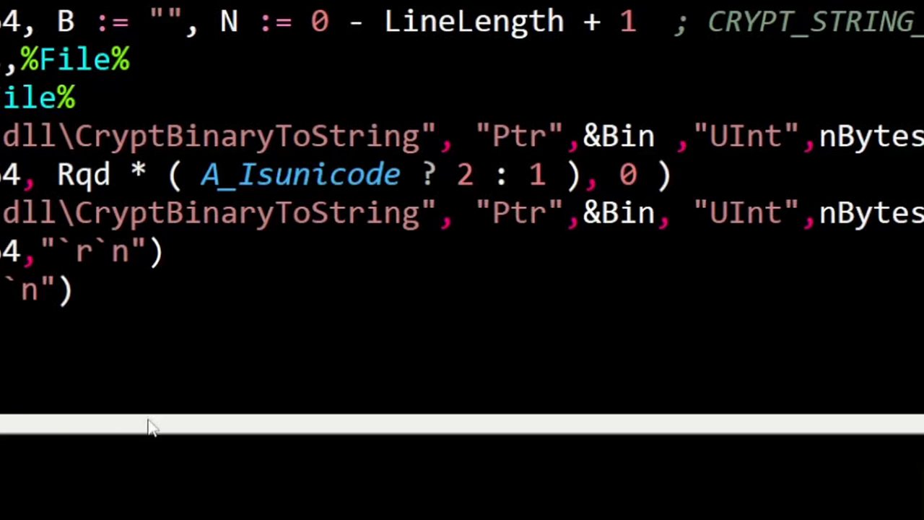
scroll(152, 426, "up", 1)
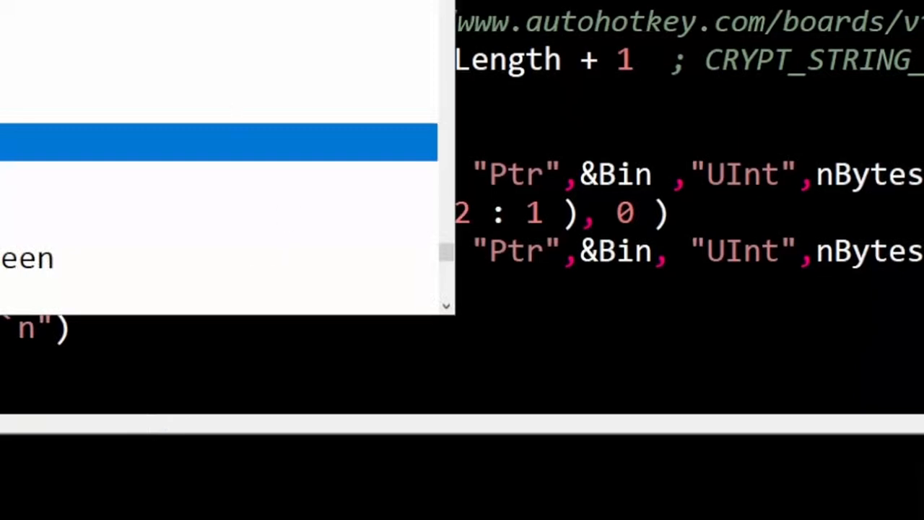
Run the script so the Base64 output of xmas.gif fills the debug pane.
key("Return")
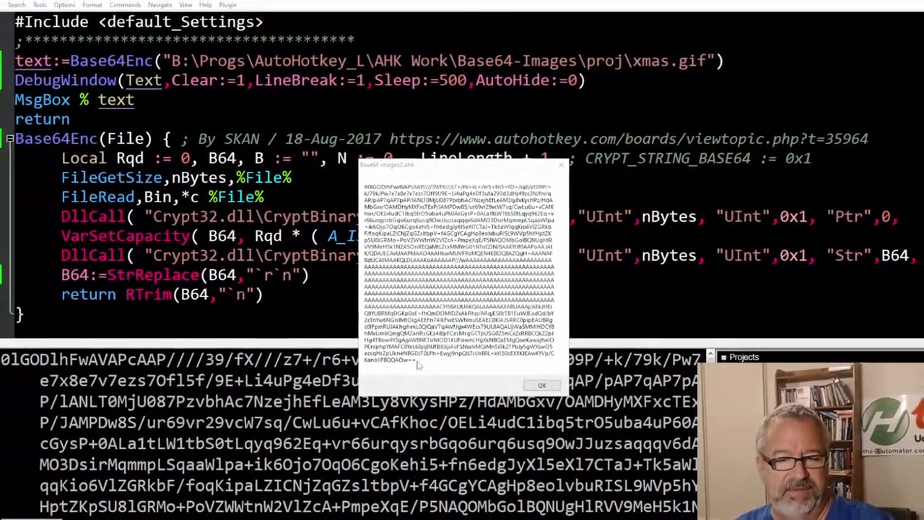
key("Return")
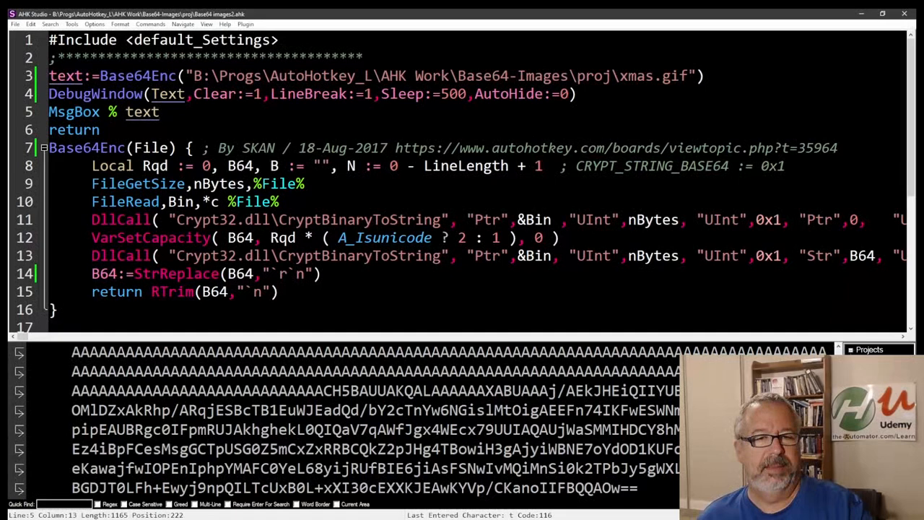
Comment out the DebugWindow line and cut out the EncodeWriteRead block (lines 19–25).
key("ctrl+q")
key("ctrl+q")
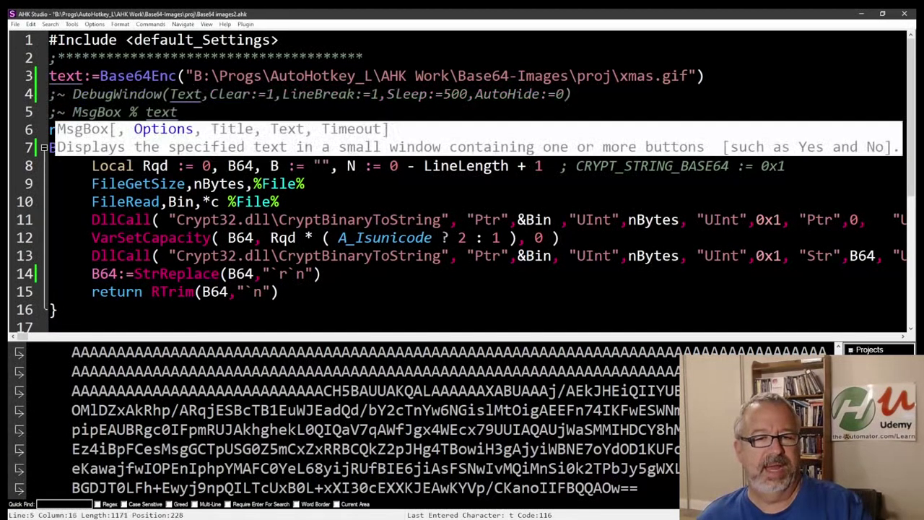
scroll(462, 181, "down", 2)
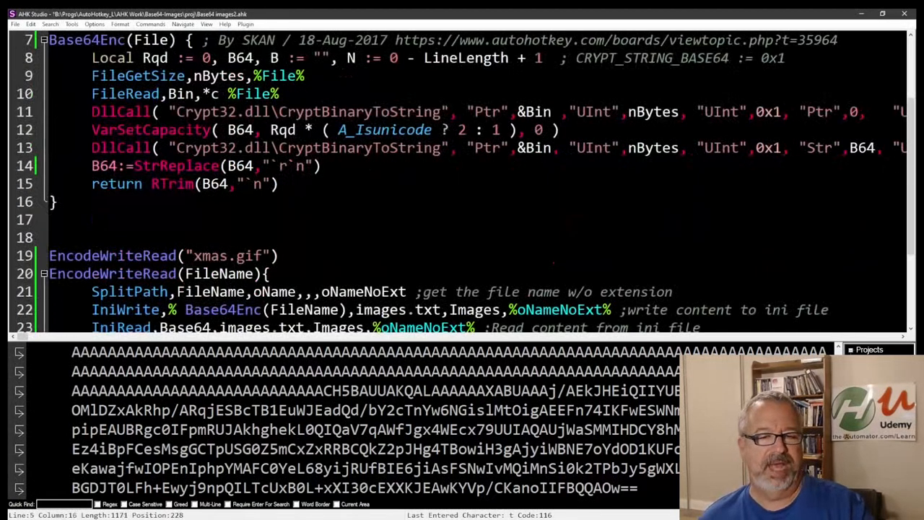
scroll(462, 181, "down", 2)
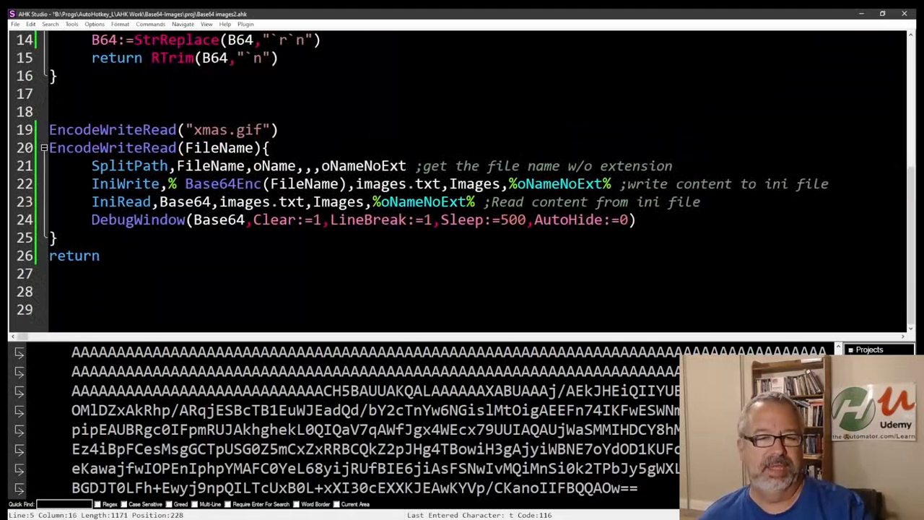
left_click_drag(145, 237, 49, 129)
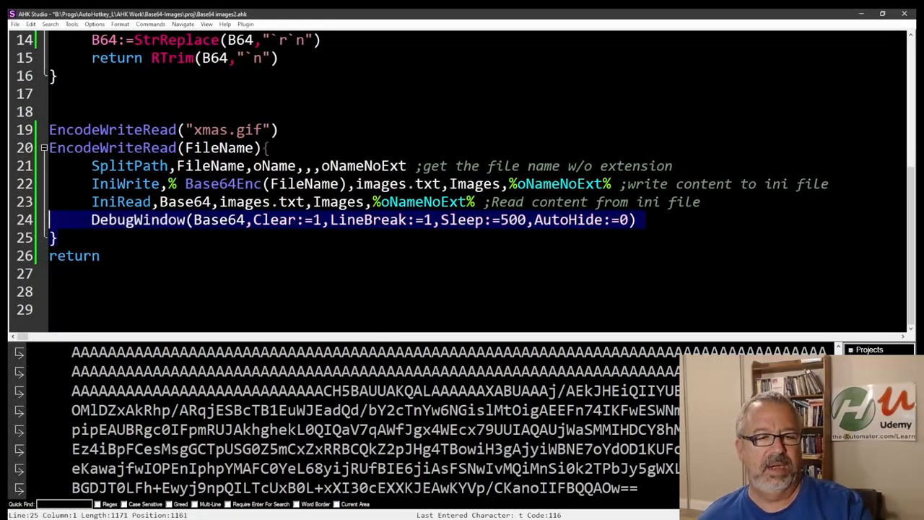
key("Delete")
scroll(462, 181, "up", 3)
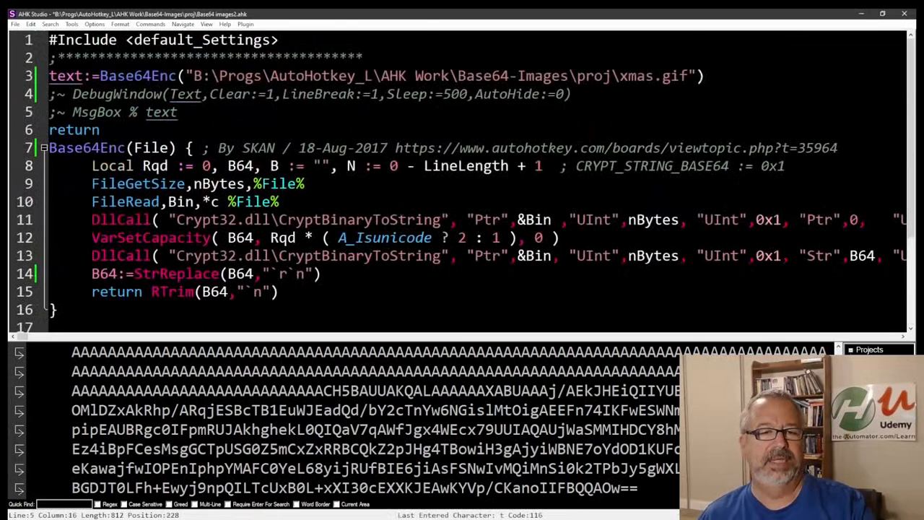
Paste the EncodeWriteRead block above return and move to the empty line 6.
key("Return")
key("Return")
type("EncodeWriteRead(\"xmas.gif\") EncodeWriteRead(FileName){ \tSplitPath,FileName,oName,,,oNameNoExt ;get the file name w/o extension \tIniWrite,% Base64Enc(FileName),images.txt,Images,%oNameNoExt% ;write content to ini file \tIniRead,Base64,images.txt,Images,%oNameNoExt% ;Read content from ini file \tDebugWindow(Base64,Clear:=1,LineBreak:=1,Sleep:=500,AutoHide:=0) }")
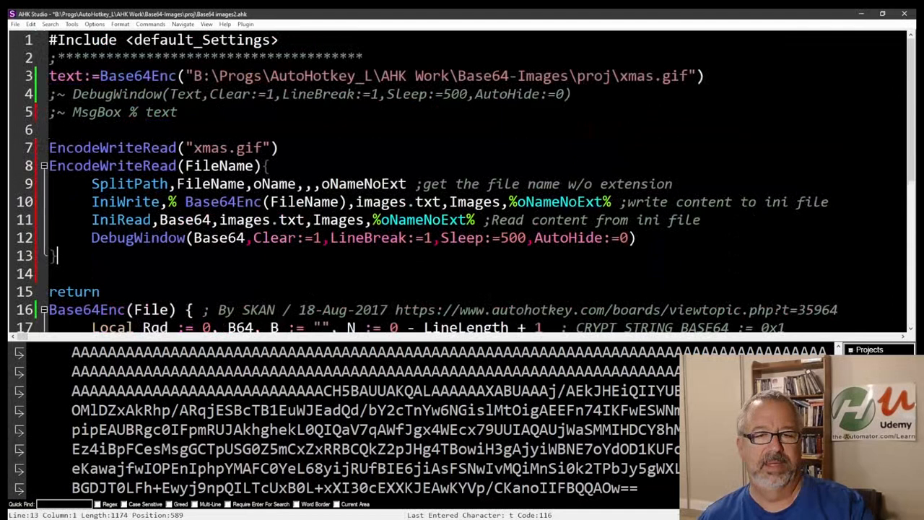
left_click(203, 147)
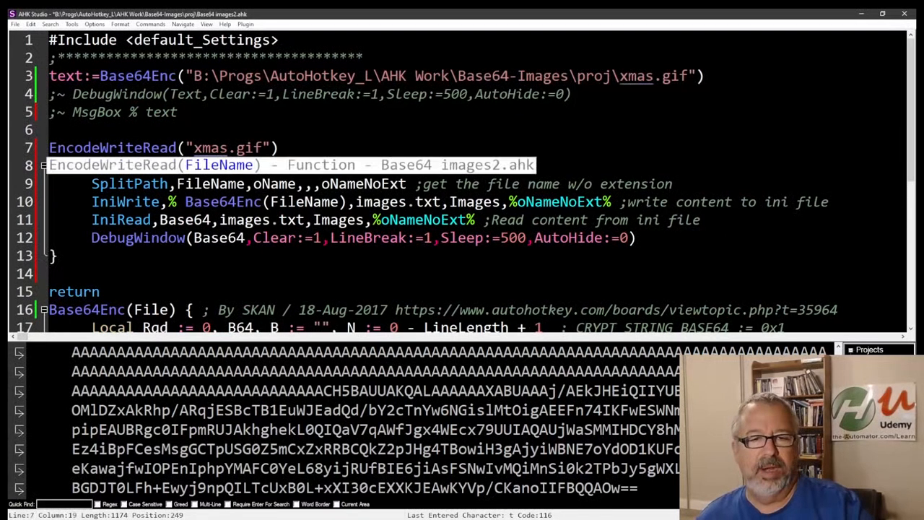
key("Up")
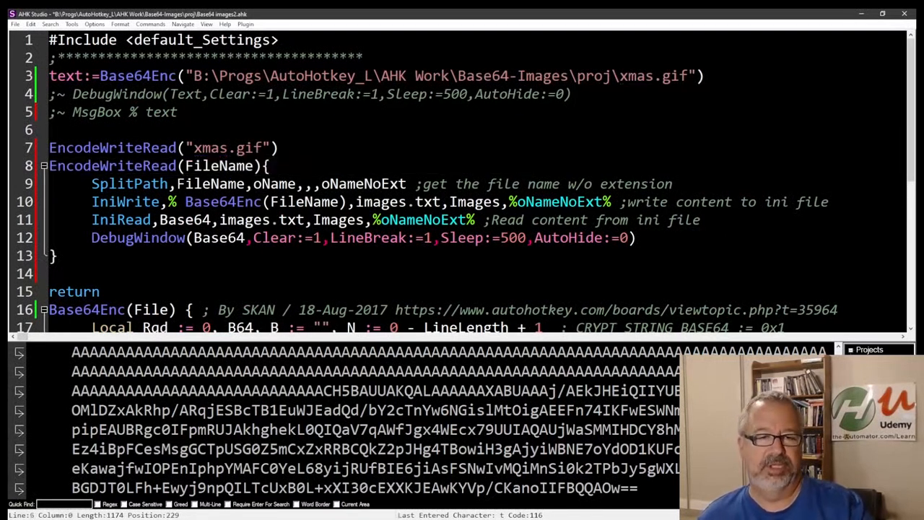
left_click(134, 147)
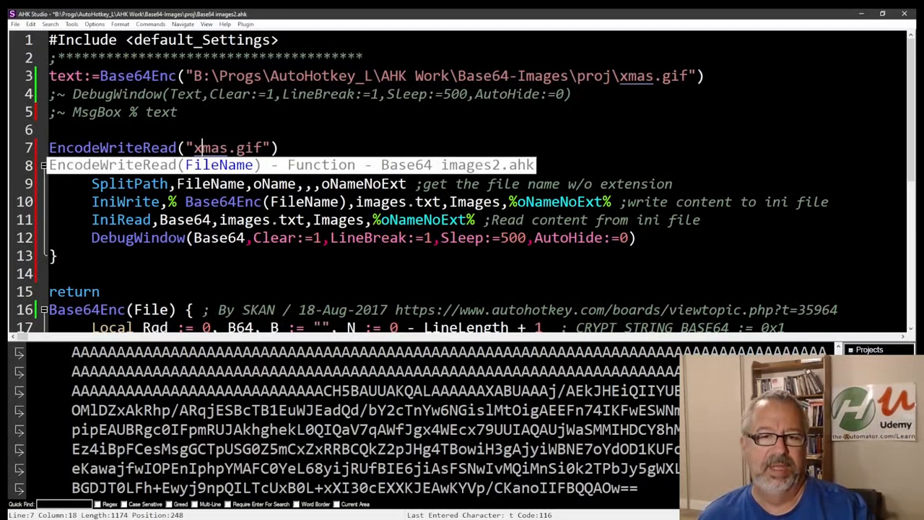
key("Right")
key("Right")
key("Right")
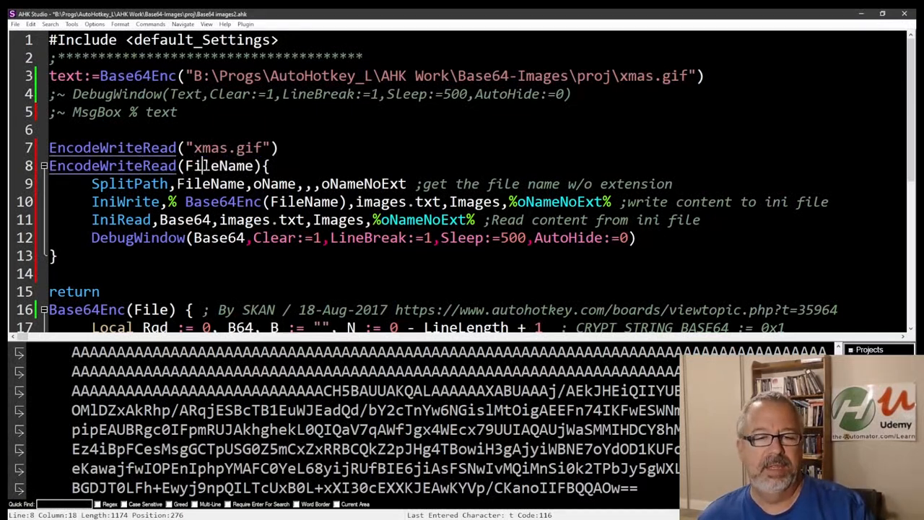
double_click(203, 166)
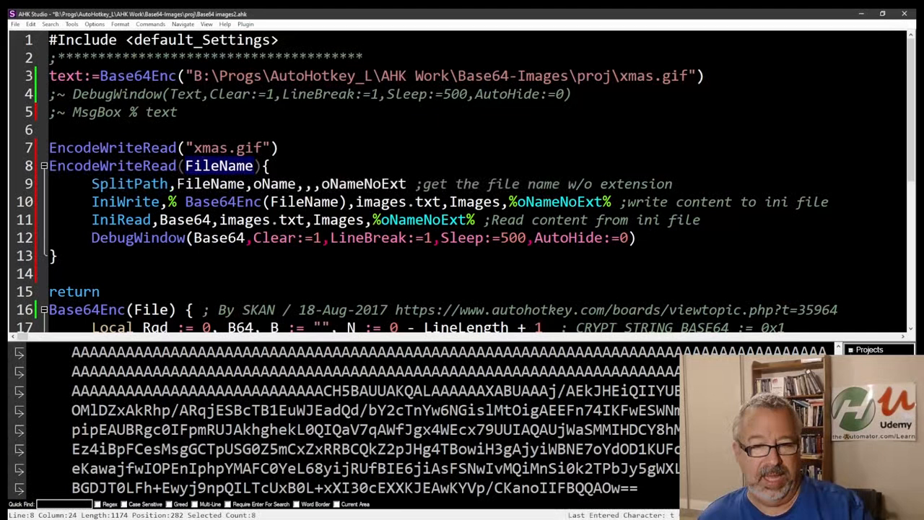
key("Down")
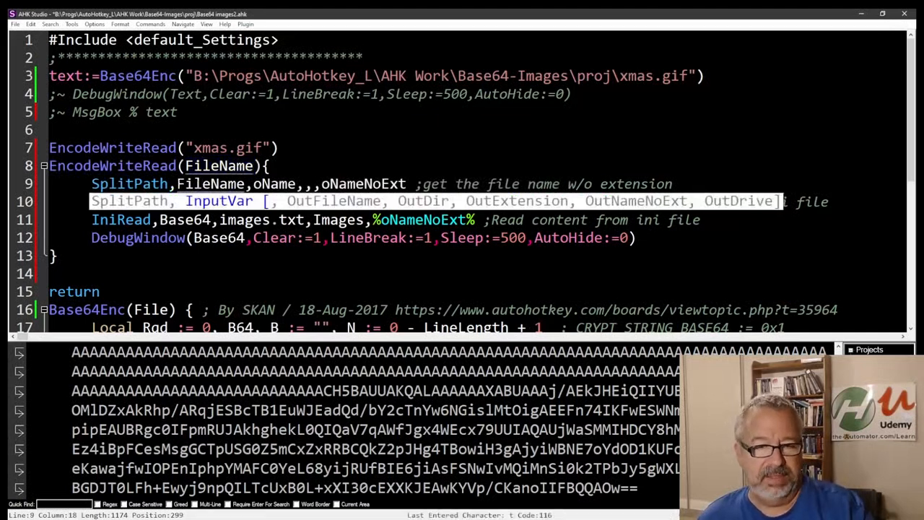
key("Right")
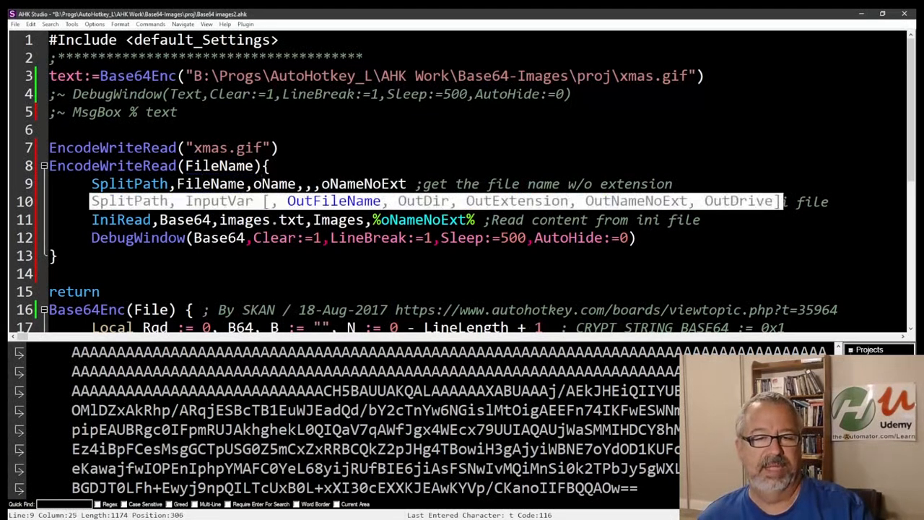
key("Right")
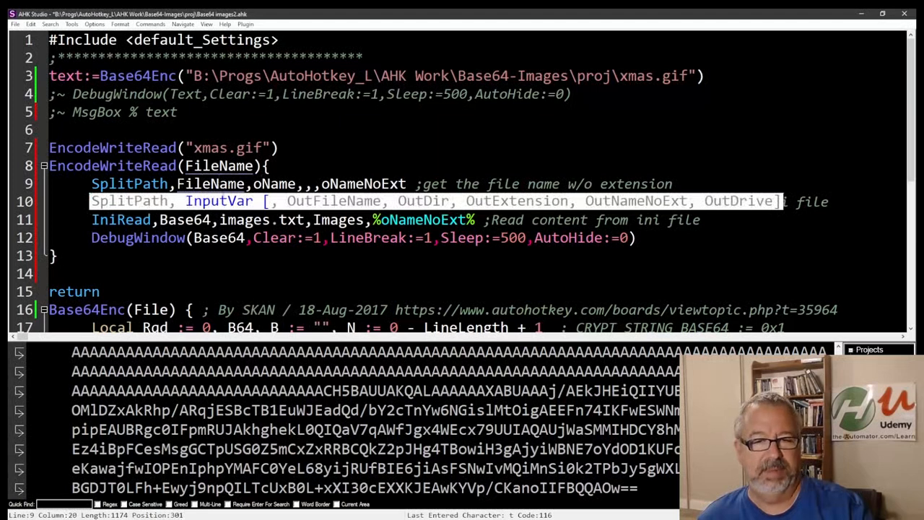
key("Right")
key("Right")
key("Right")
key("Right")
key("Right")
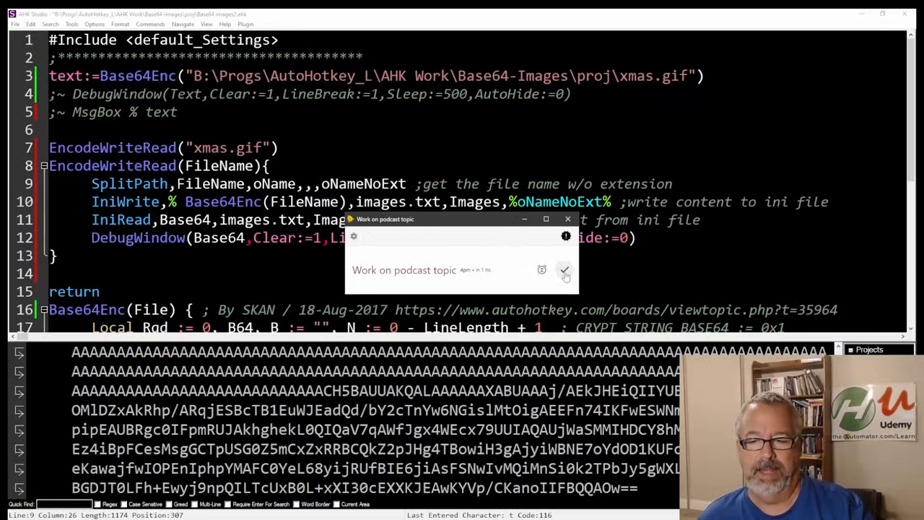
left_click(565, 271)
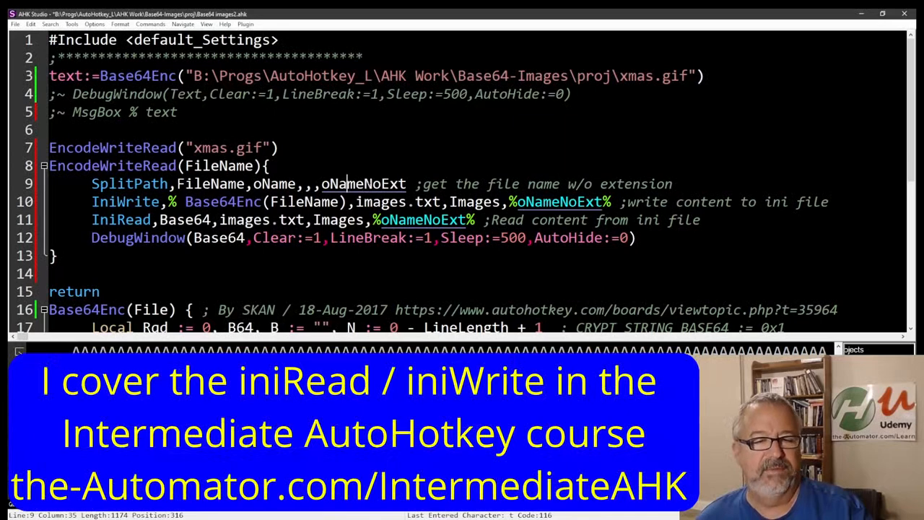
left_click_drag(186, 203, 339, 202)
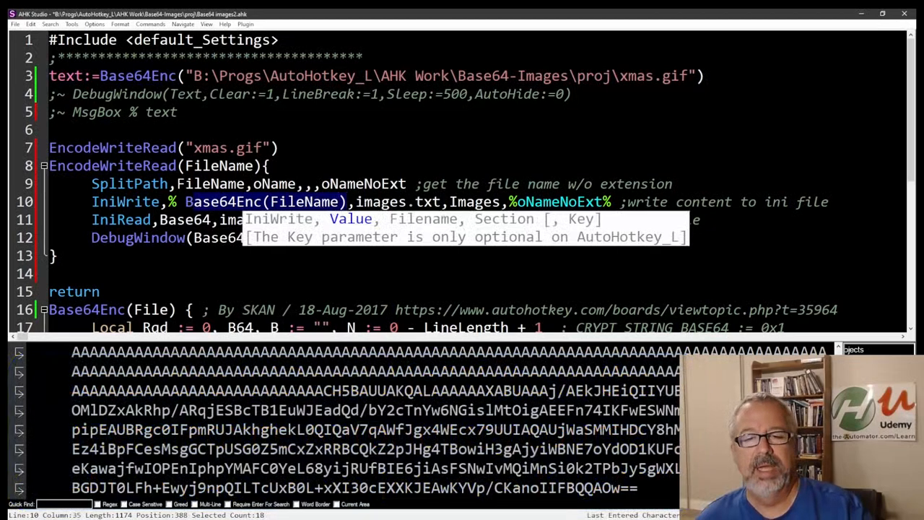
key("Right")
key("Right")
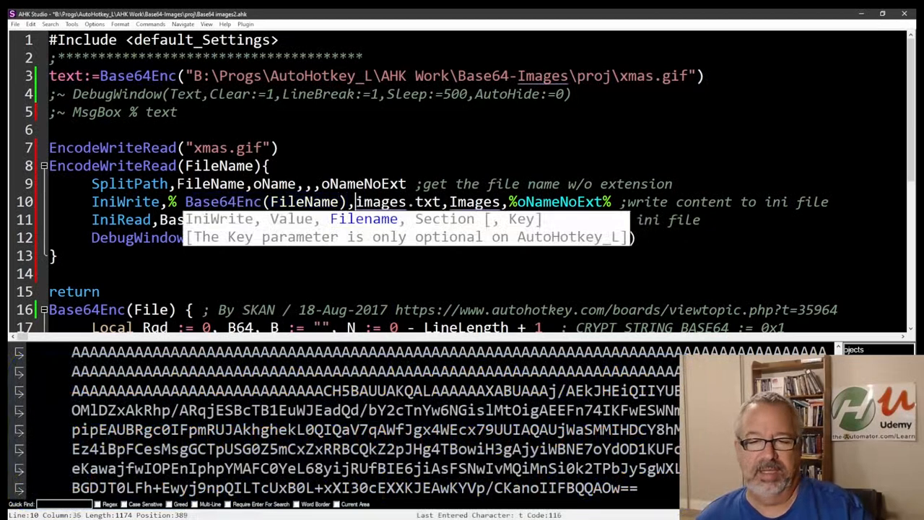
left_click_drag(355, 202, 441, 203)
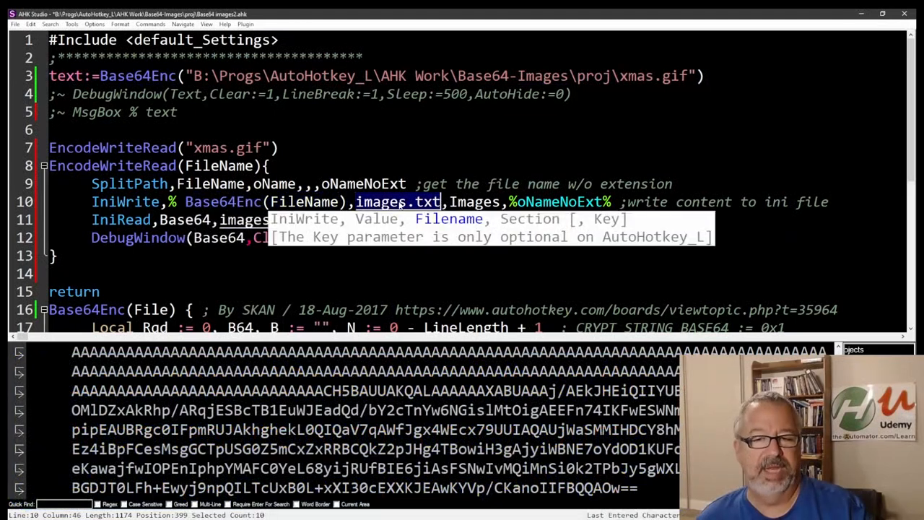
key("Right")
key("Right")
key("Right")
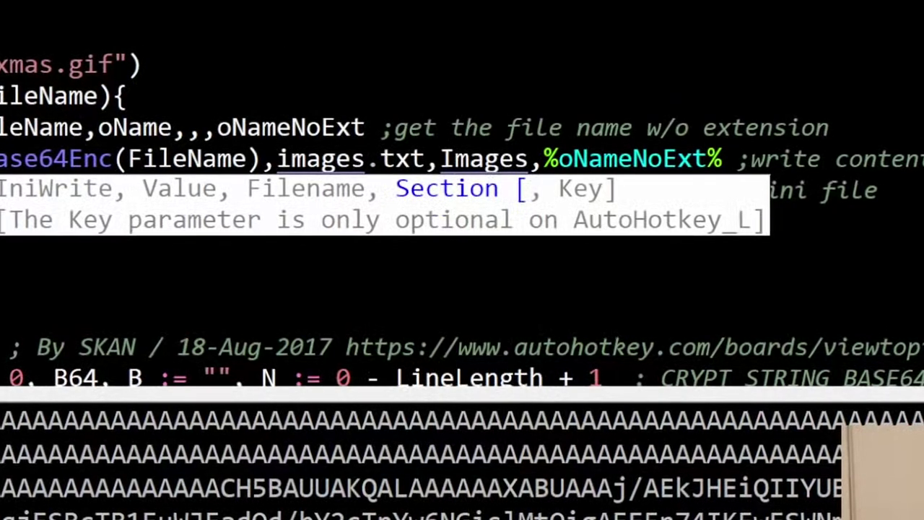
key("Right")
key("Right")
key("Right")
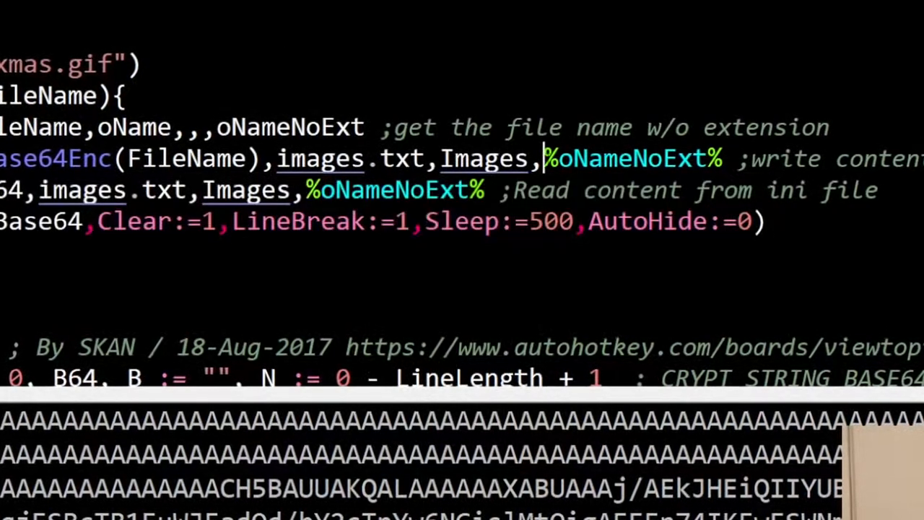
left_click(725, 161, "shift")
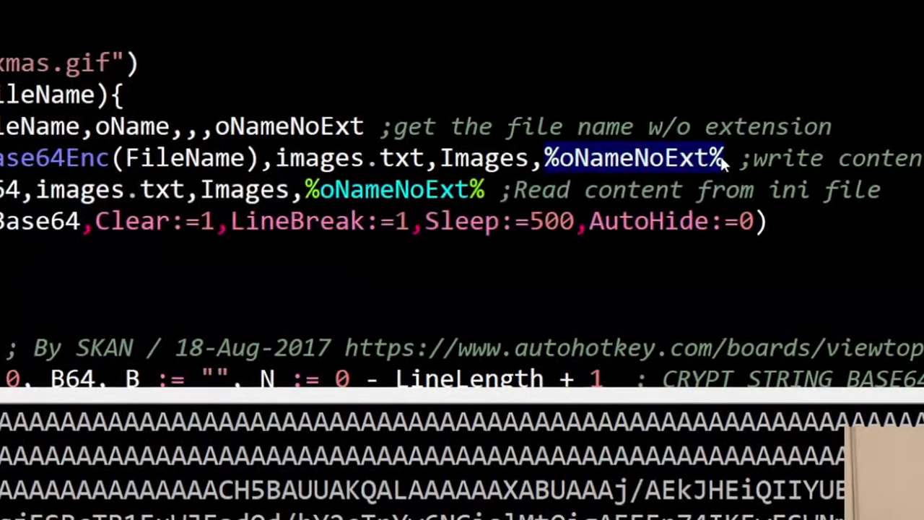
key("ctrl+c")
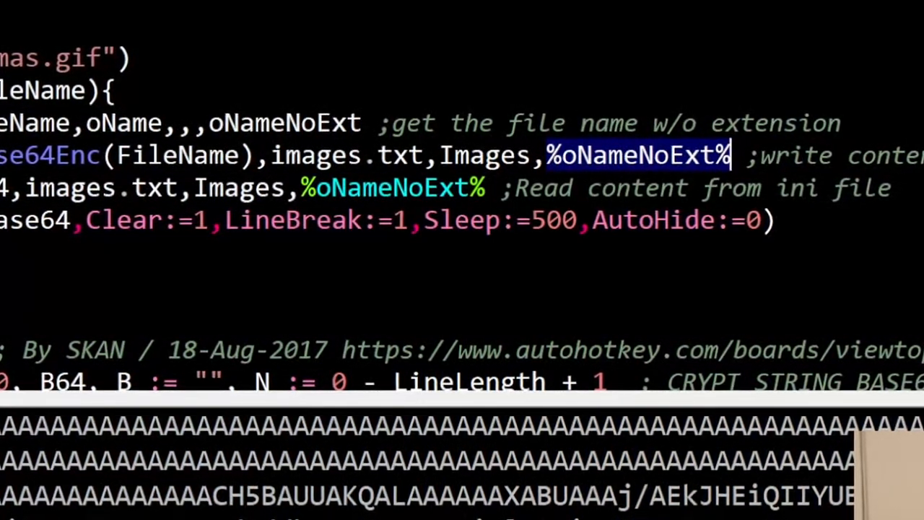
key("Right")
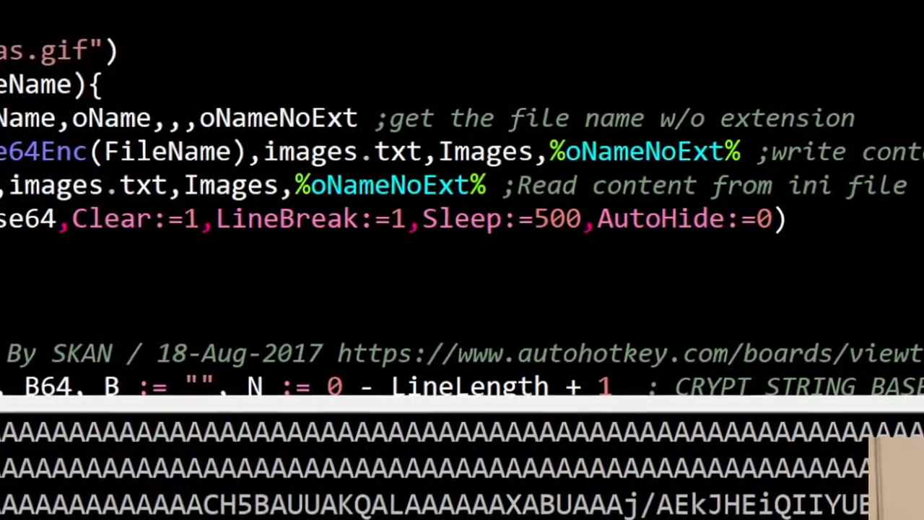
Permanently delete images.txt from the proj folder and move the folder window lower.
key("alt+Tab")
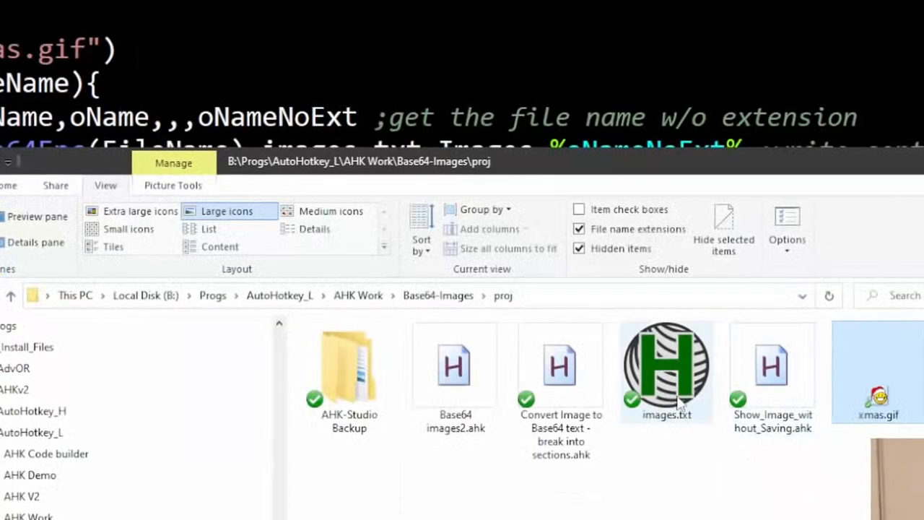
left_click(679, 405)
key("shift+Delete")
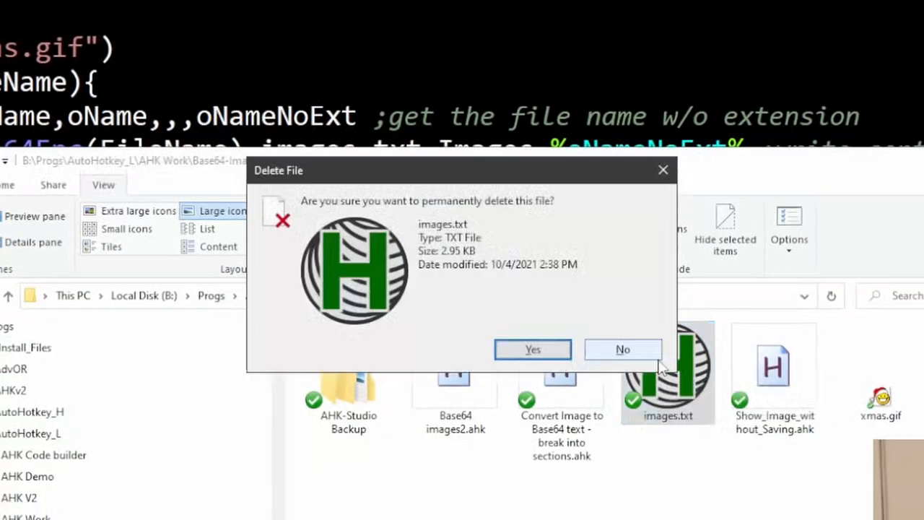
left_click(533, 350)
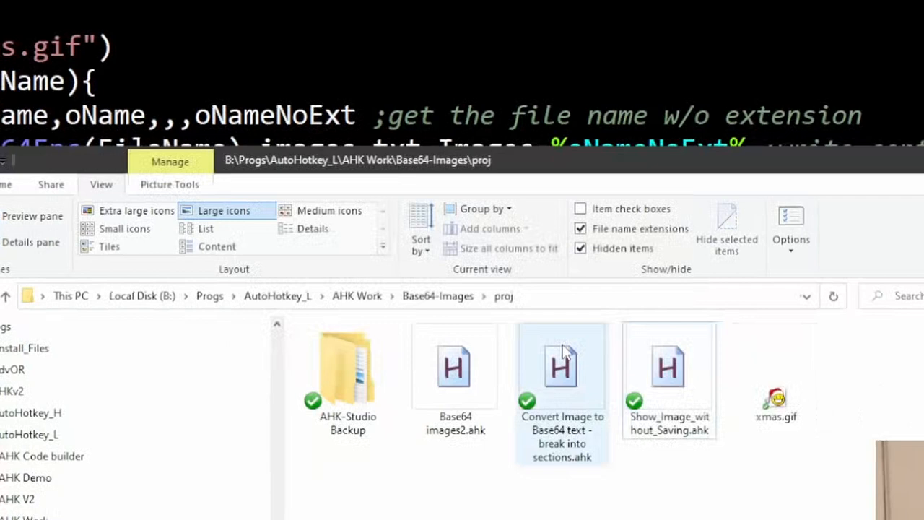
left_click_drag(646, 163, 668, 241)
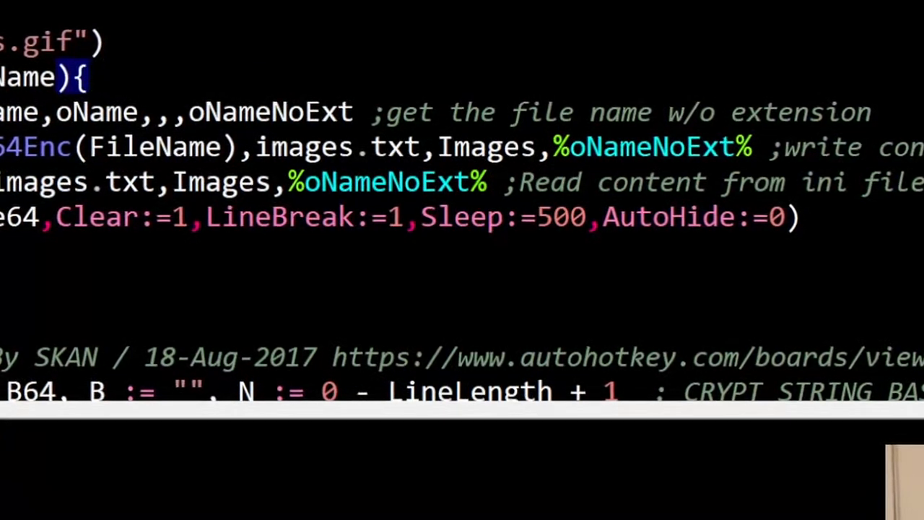
Bring the proj folder forward and open the regenerated images.txt.
key("alt+Tab")
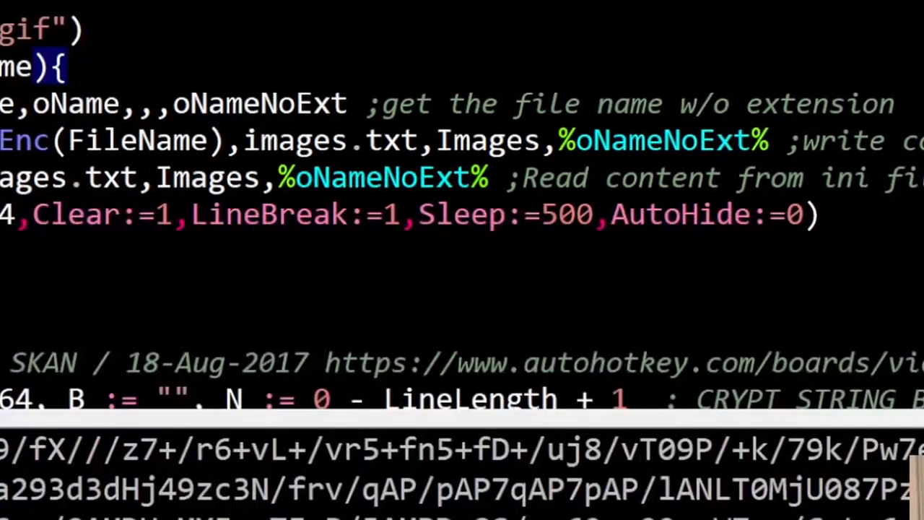
double_click(731, 506)
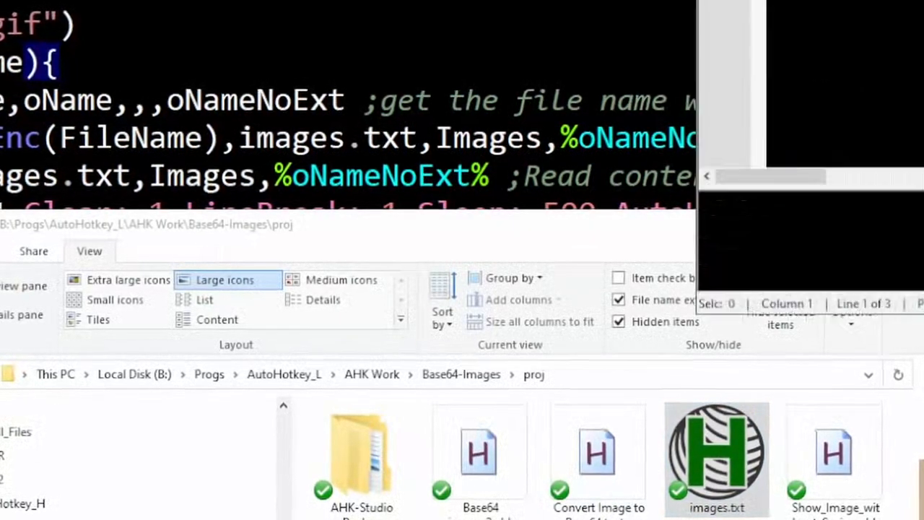
Move the images.txt editor window to the top of the screen.
left_click_drag(541, 374, 474, 45)
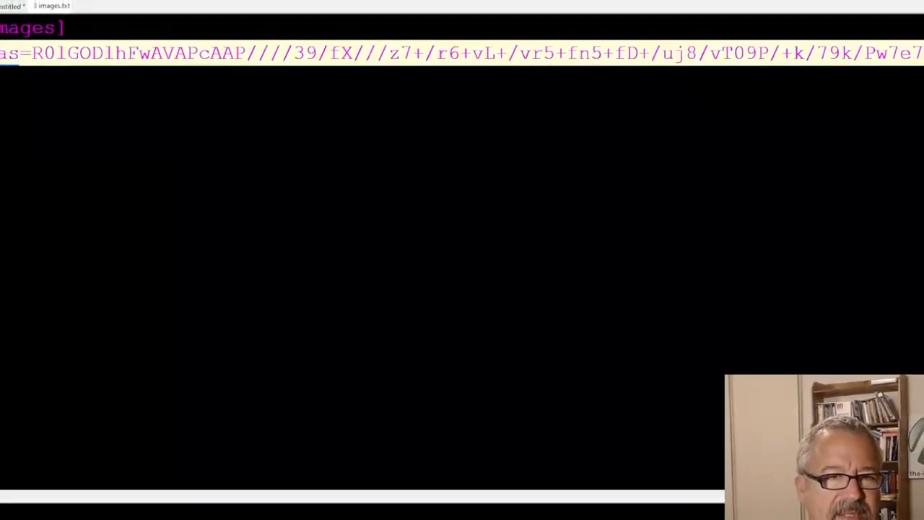
Turn on word wrap for the long Base64 line and enlarge the images.txt text.
key("alt+o")
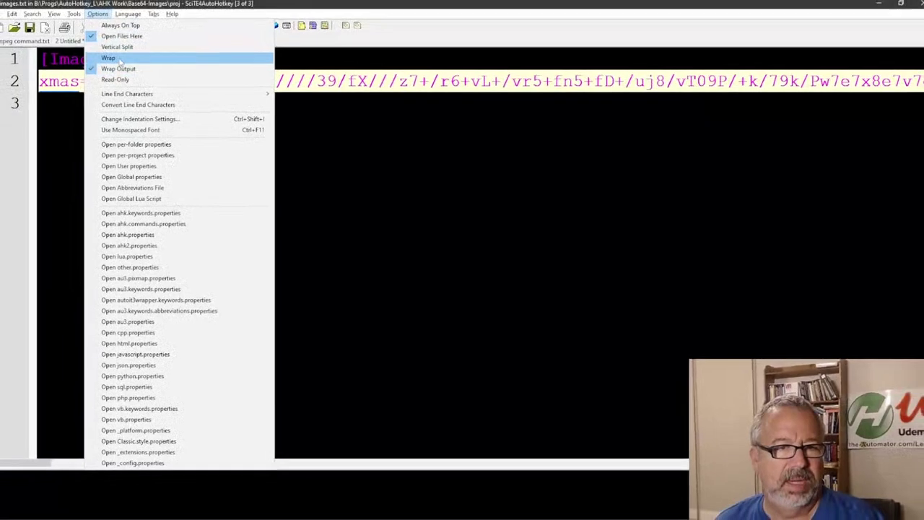
left_click(116, 58)
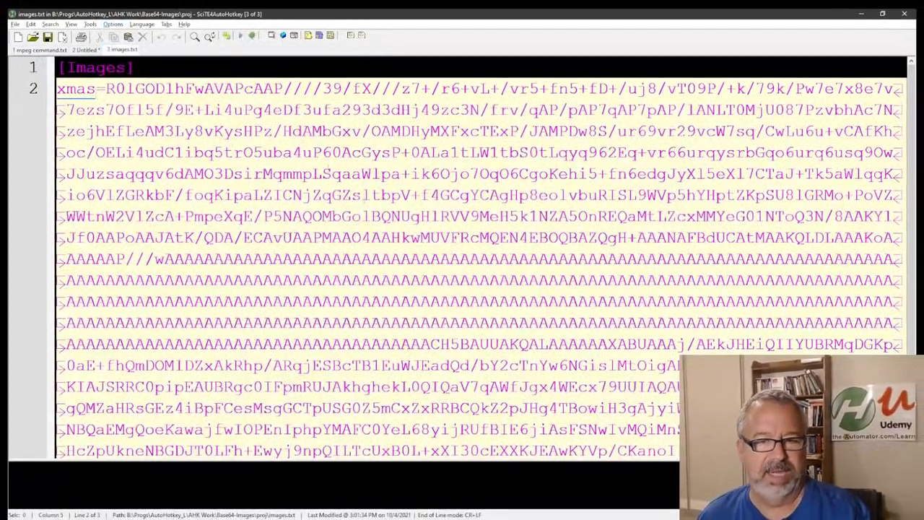
key("ctrl+plus")
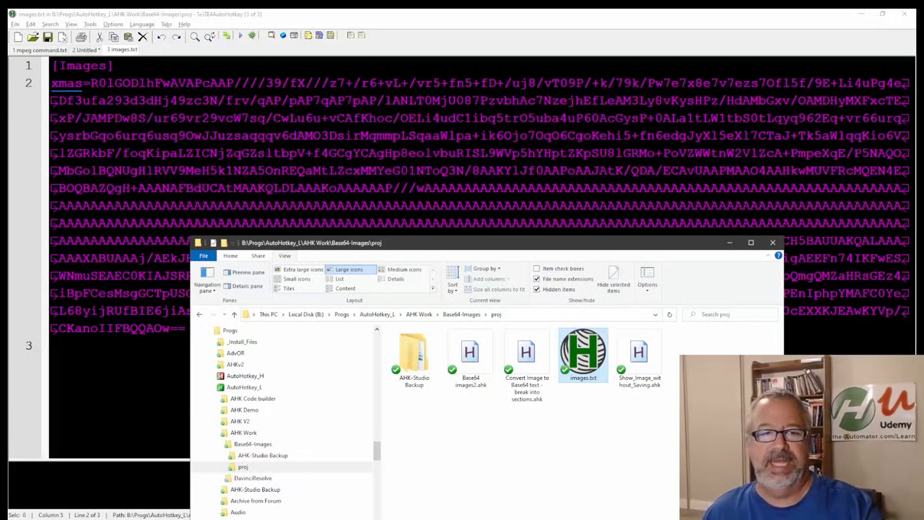
Switch back to the AHK Studio script and go to the end of line 7.
key("alt+Tab")
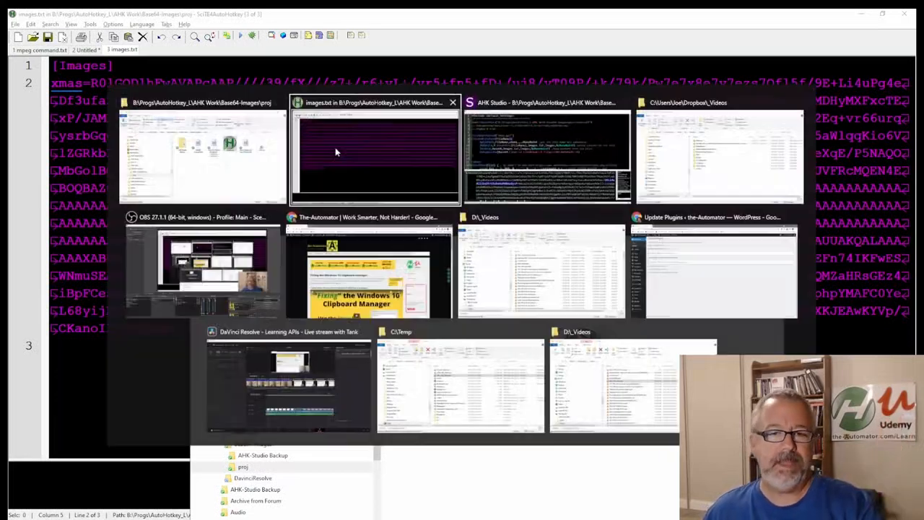
key("alt+Tab")
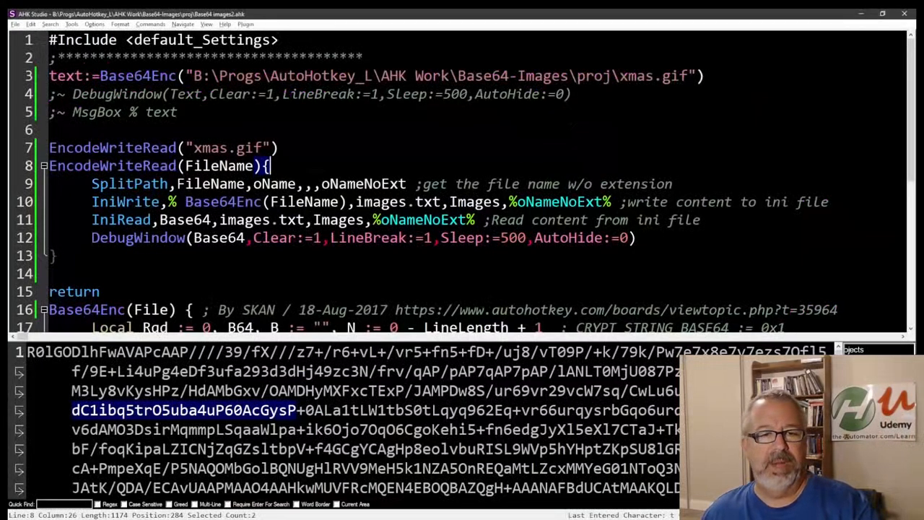
key("Up")
Comment line 7 ';calls the function with xmas.gif as the paramater' and move into the IniRead line.
key("End")
type(";")
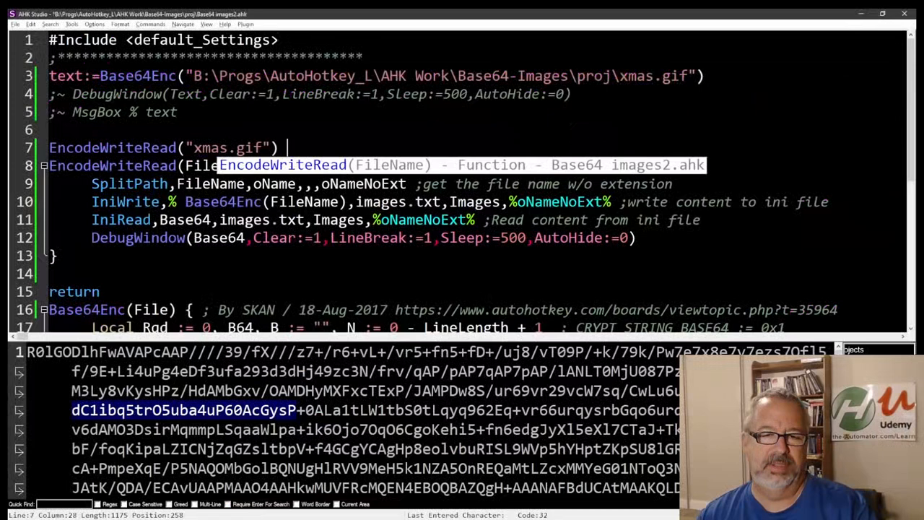
type("calls the")
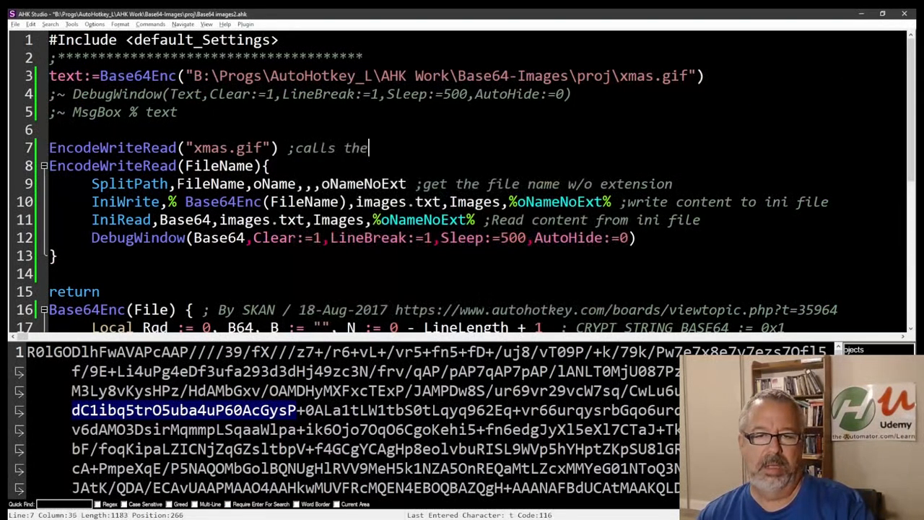
type(" function wit")
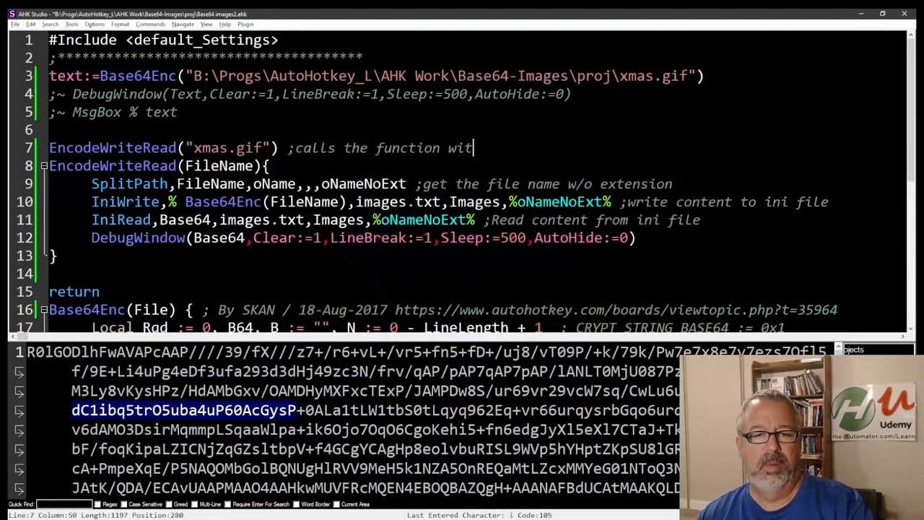
type("h xam")
key("BackSpace")
key("BackSpace")
type("ma")
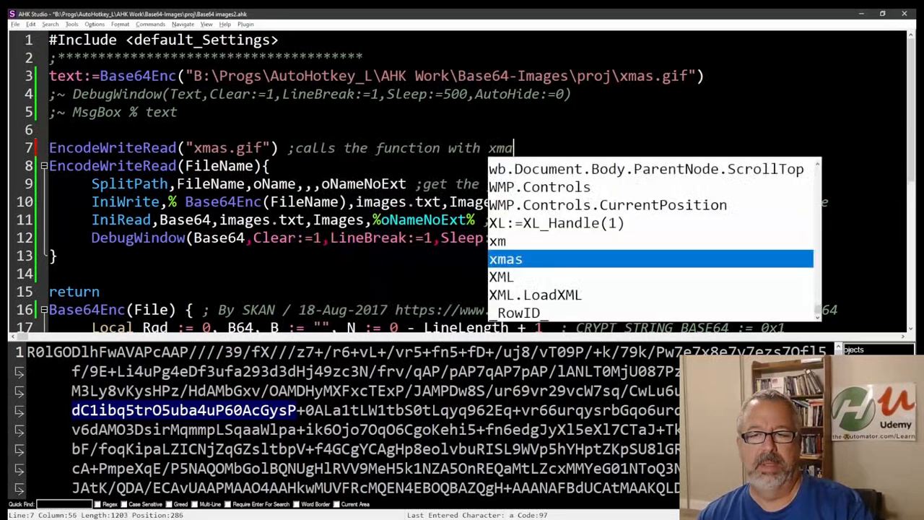
type("s.gif as t")
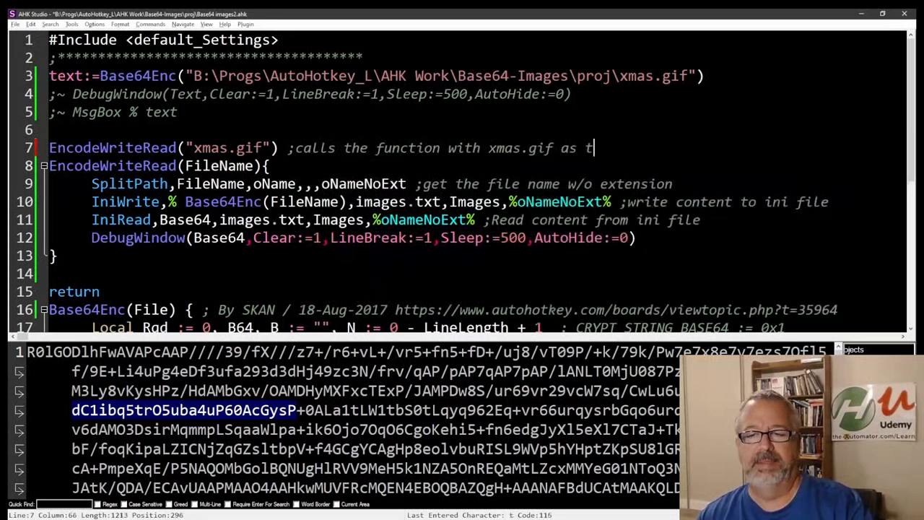
type("he paramat")
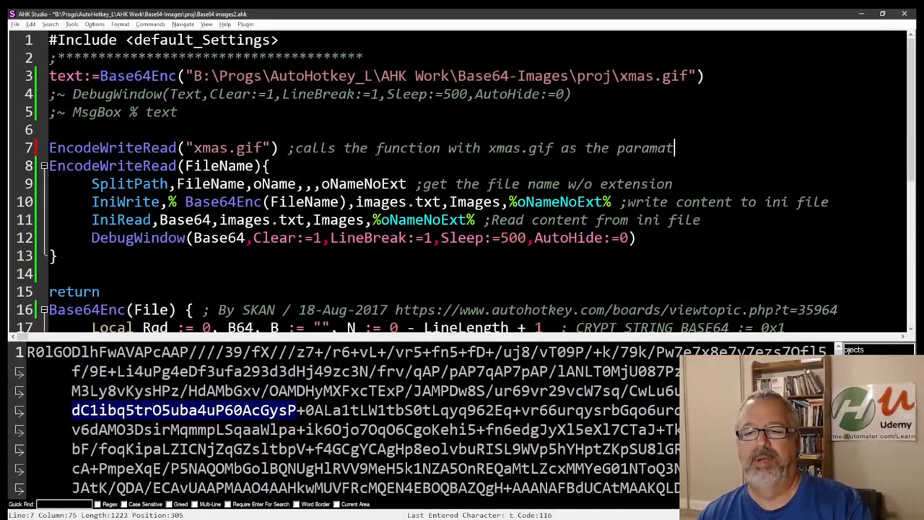
type("er")
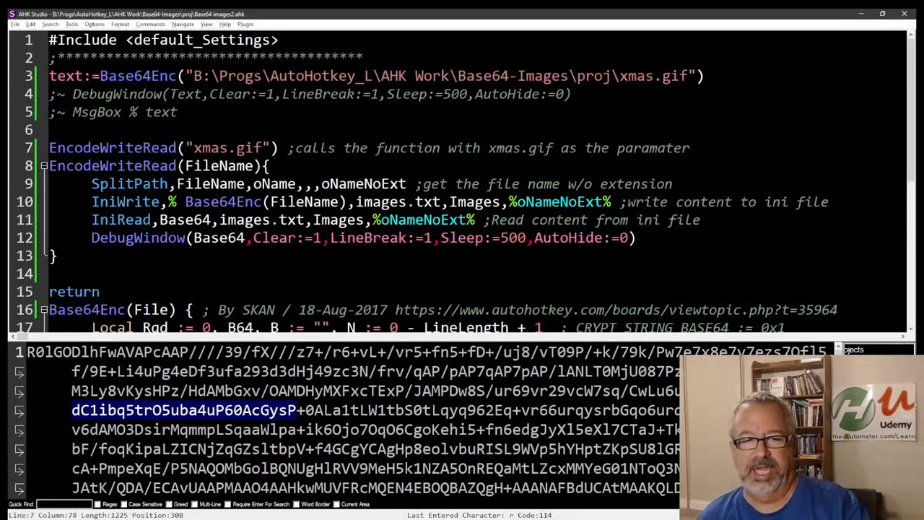
left_click_drag(194, 147, 262, 147)
mouse_move(112, 148)
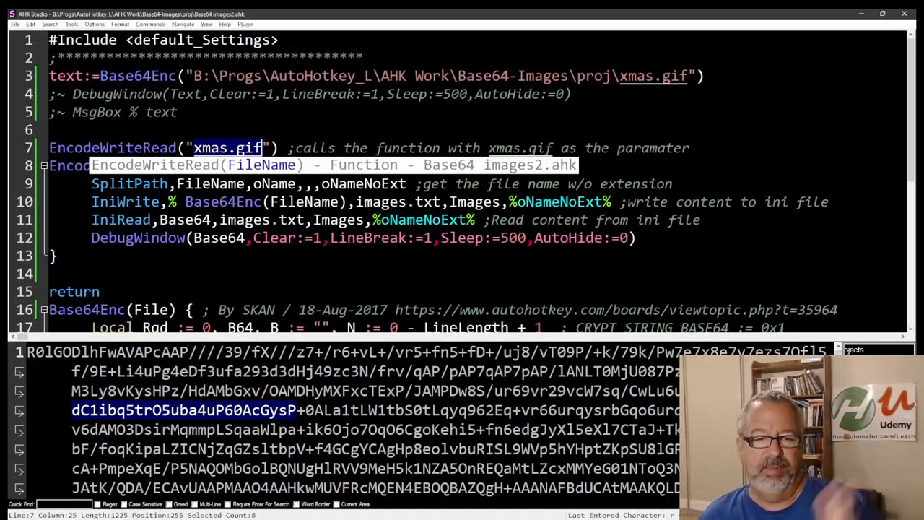
left_click(133, 219)
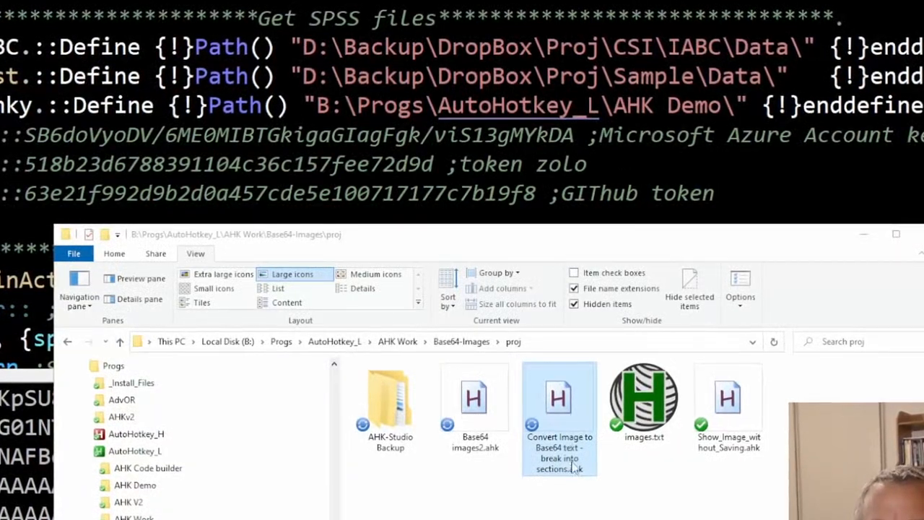
double_click(575, 469)
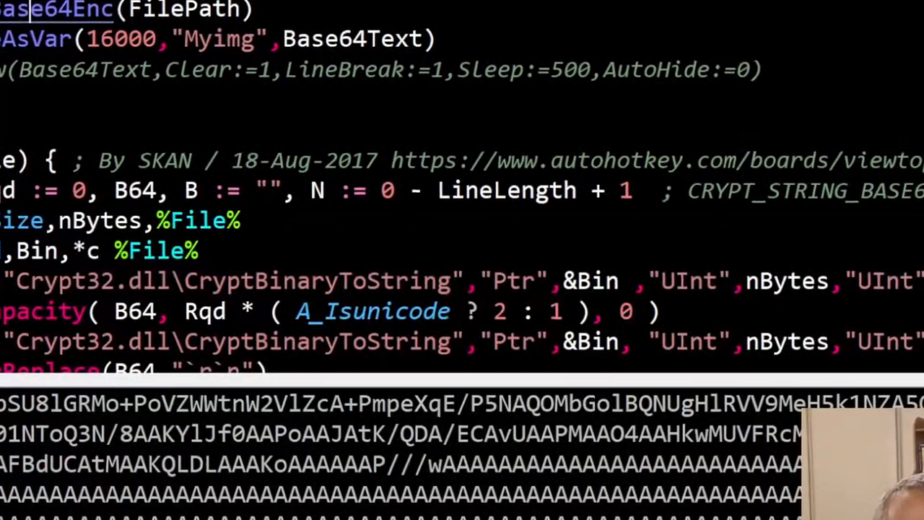
scroll(462, 188, "down", 2)
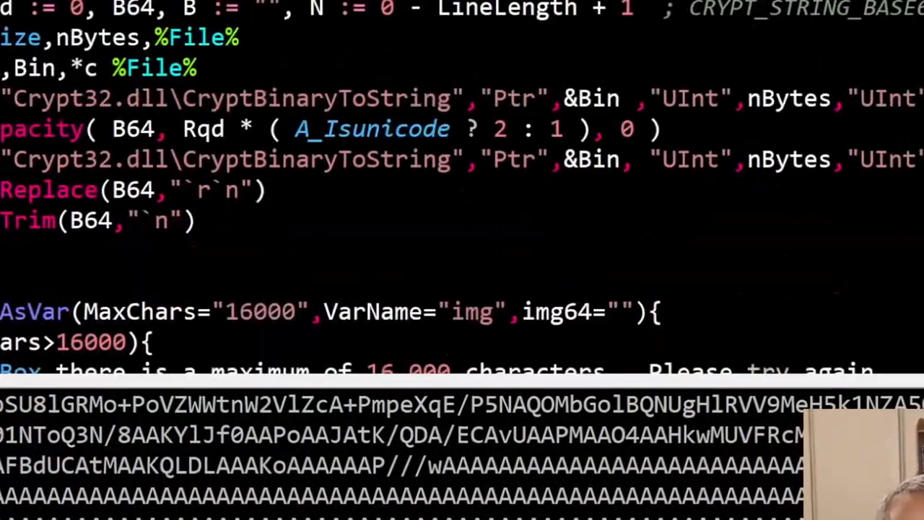
scroll(462, 188, "up", 1)
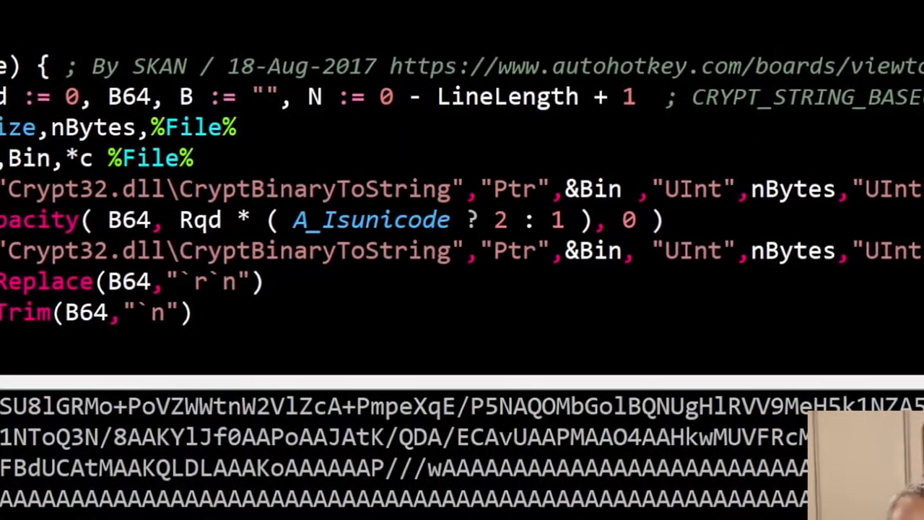
scroll(462, 188, "up", 1)
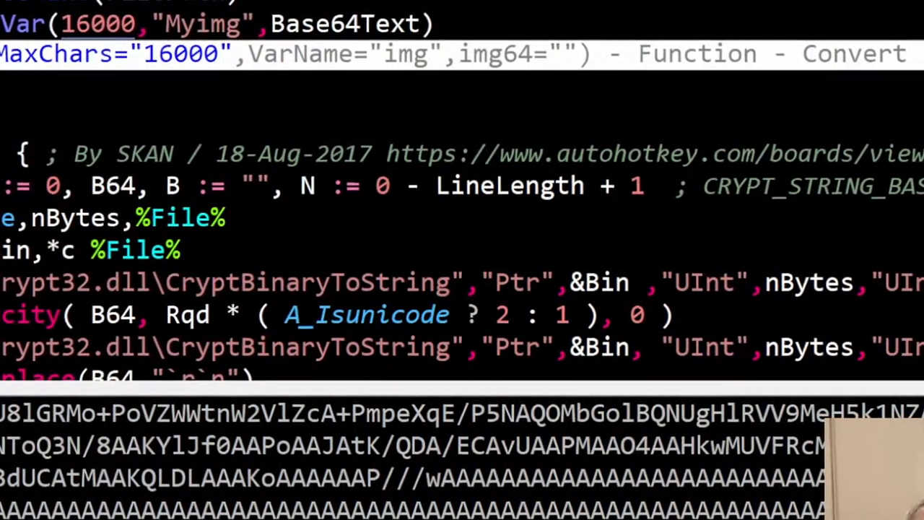
scroll(462, 203, "down", 3)
left_click(253, 120)
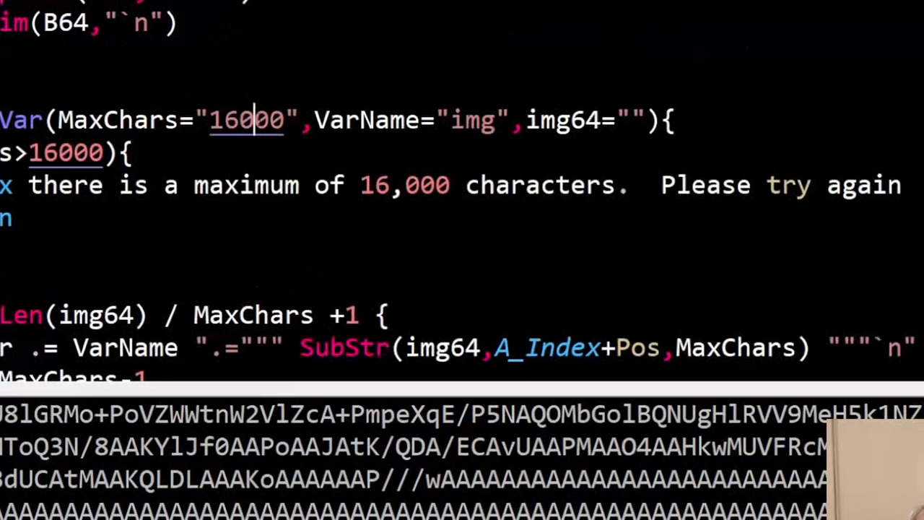
left_click(459, 120)
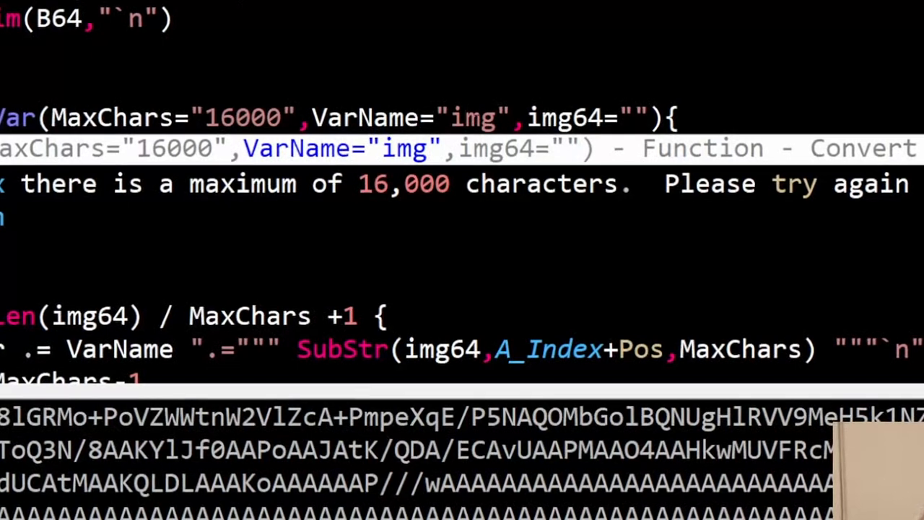
left_click(635, 117)
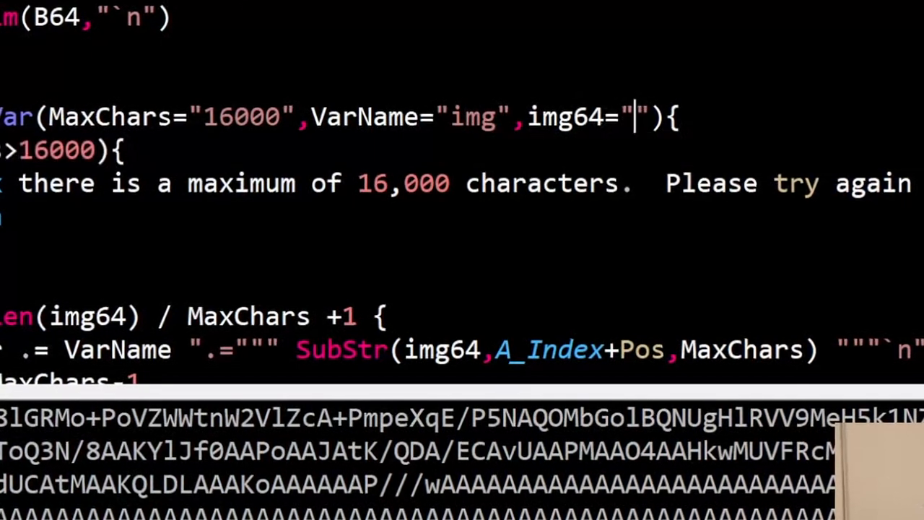
scroll(646, 164, "up", 4)
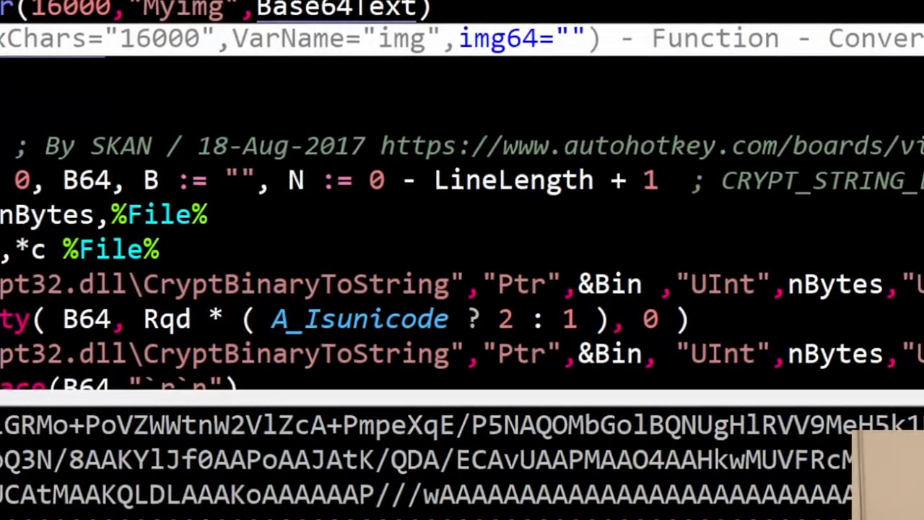
key("Escape")
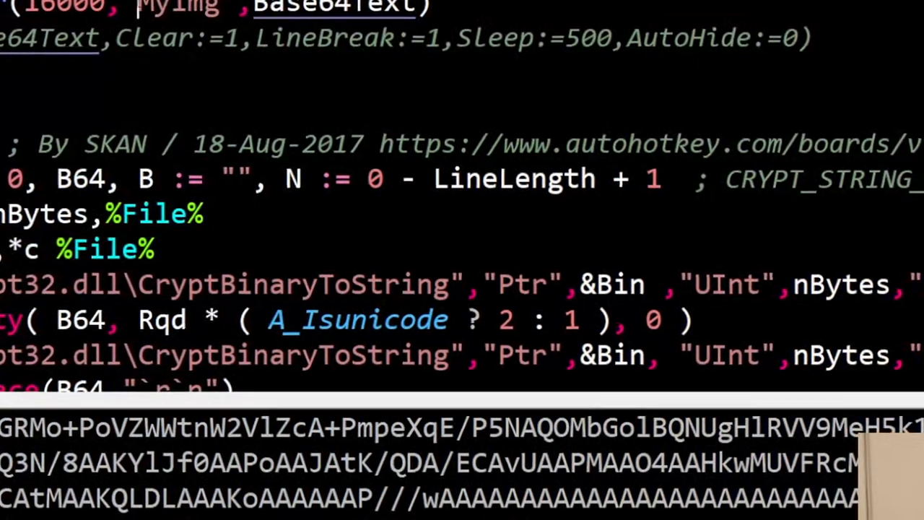
key("ctrl+shift+space")
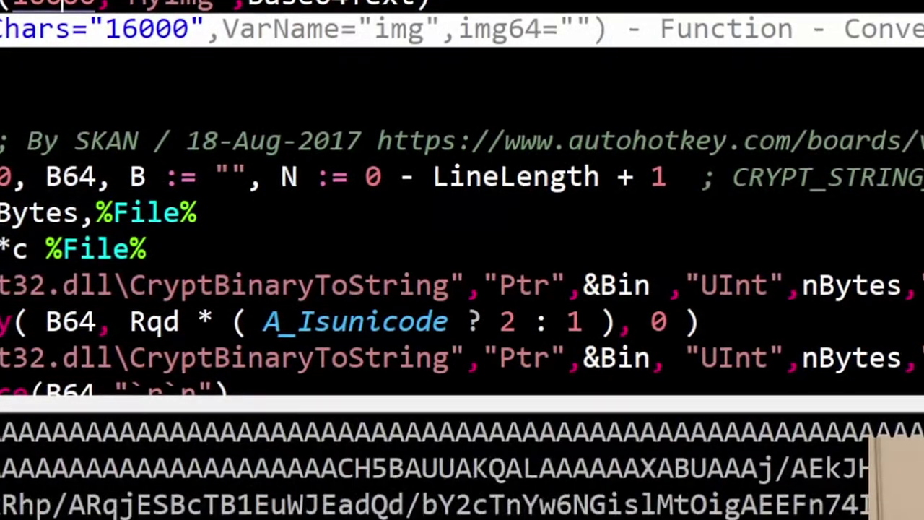
Enlarge the Base64 output pane to show many more lines of the image's encoded text.
left_click_drag(441, 408, 441, 233)
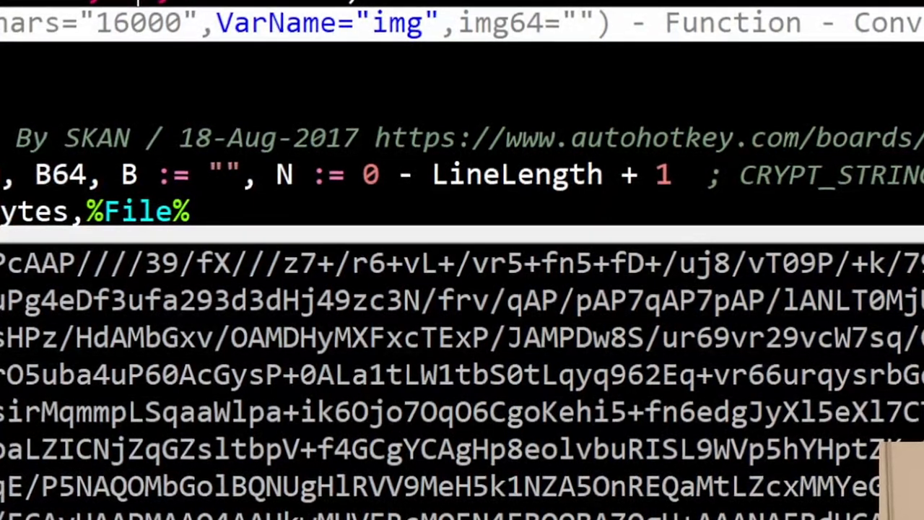
key("shift+F5")
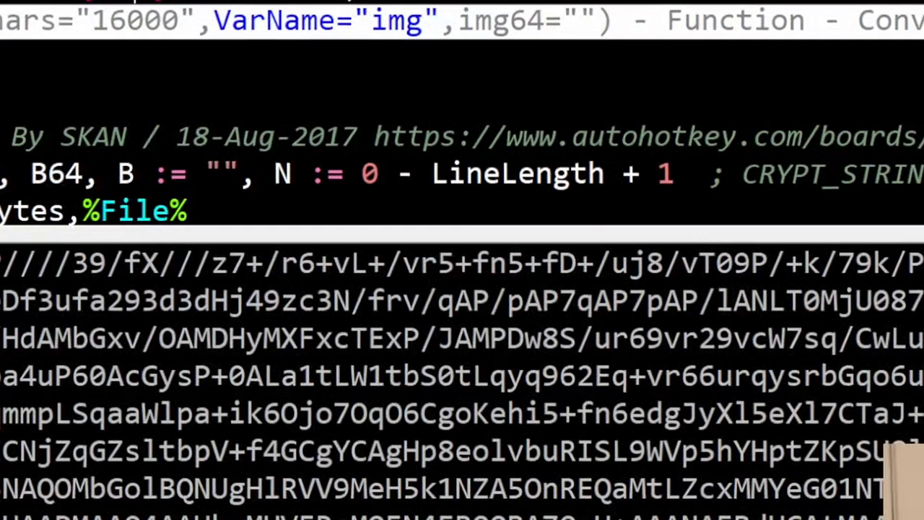
scroll(463, 376, "down", 2)
scroll(463, 375, "up", 1)
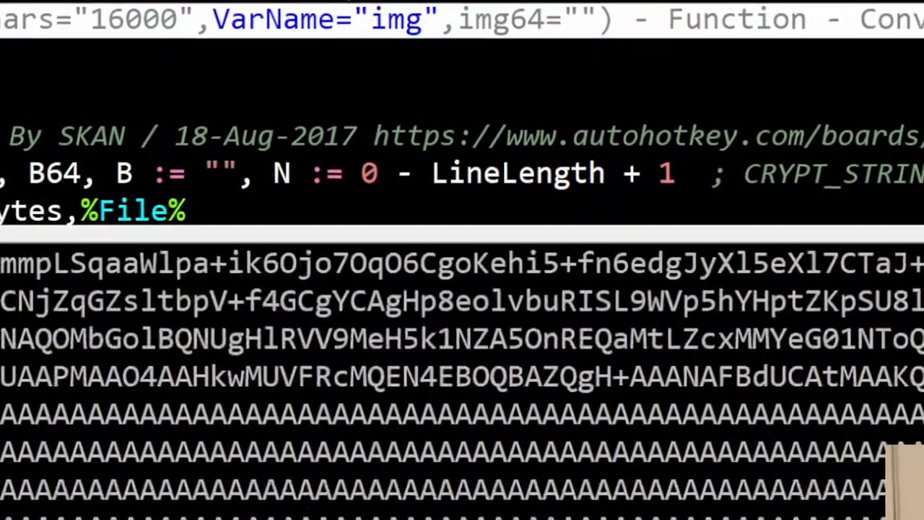
scroll(462, 375, "up", 1)
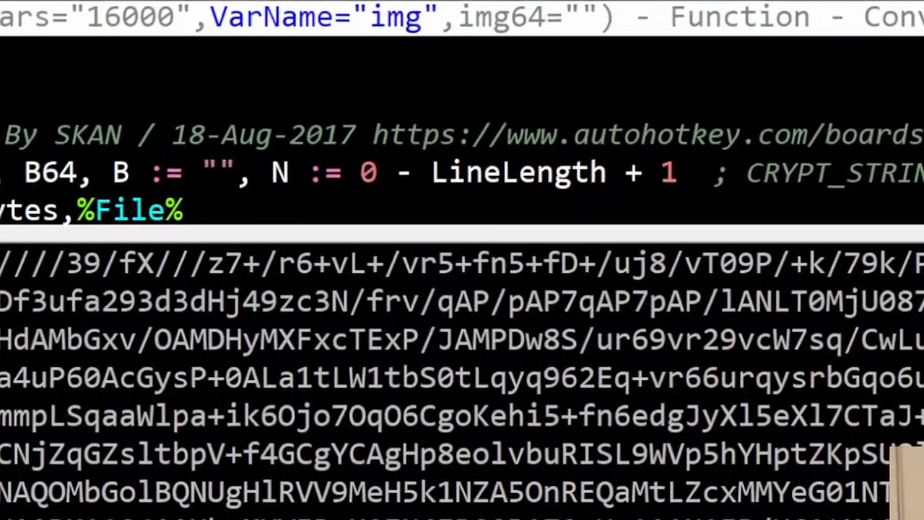
scroll(462, 115, "down", 3)
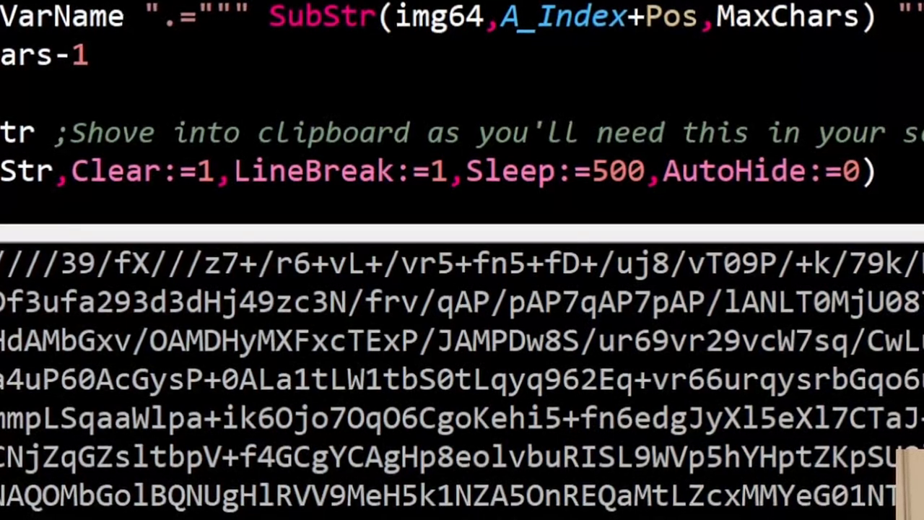
scroll(462, 116, "down", 3)
scroll(462, 116, "down", 3)
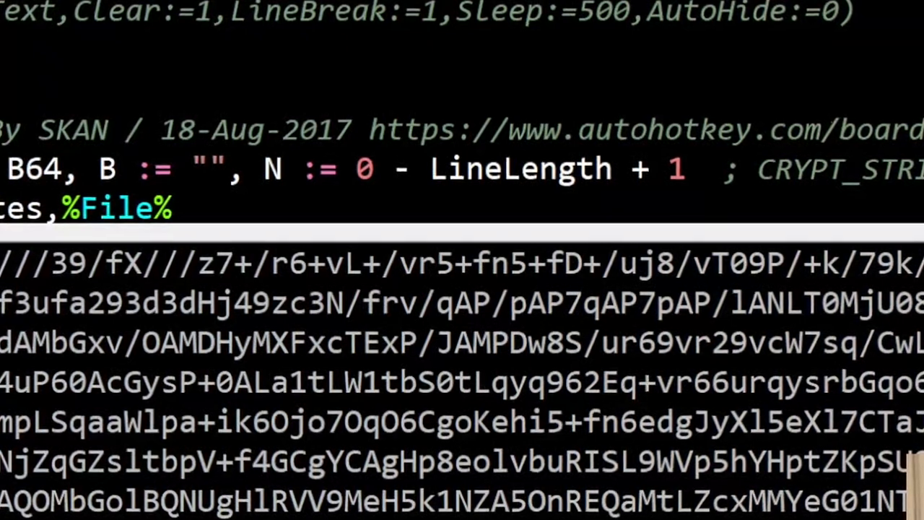
Set the VarName argument to "xmas", rerun the script and select all the Base64 output.
key("ctrl+space")
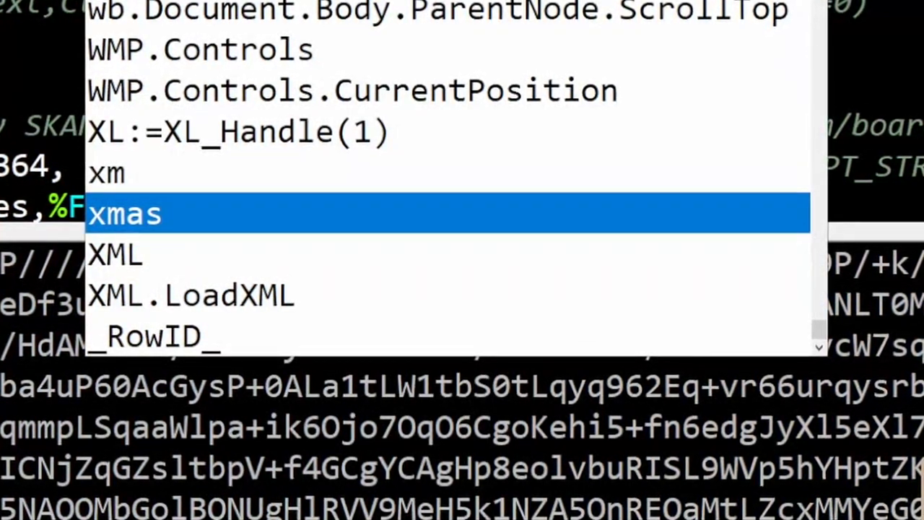
key("Escape")
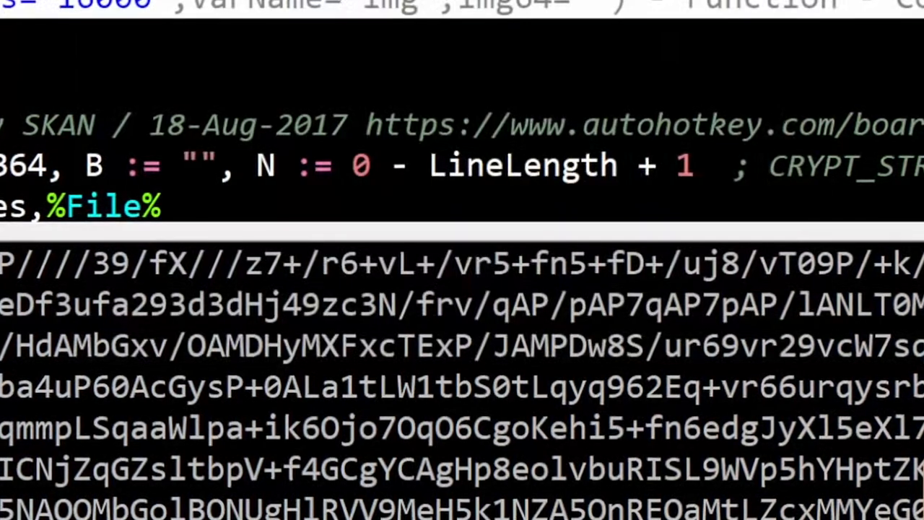
key("F5")
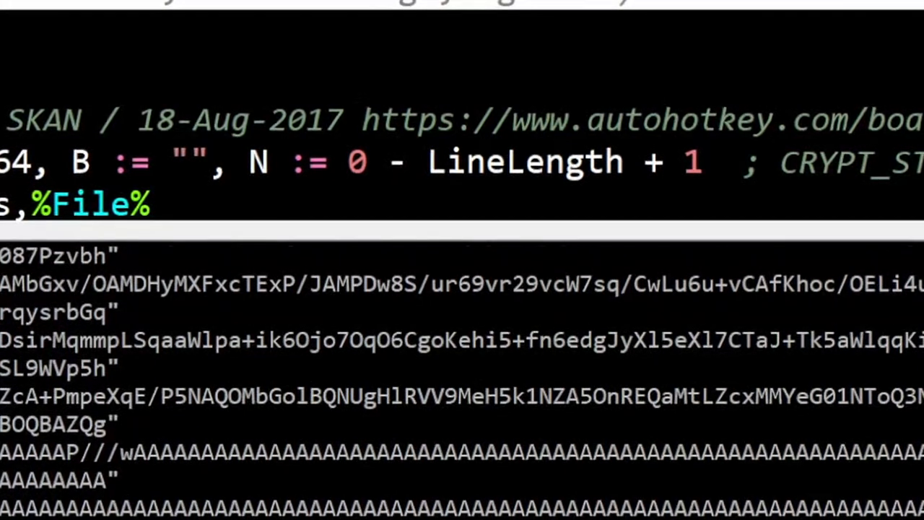
scroll(462, 382, "up", 1)
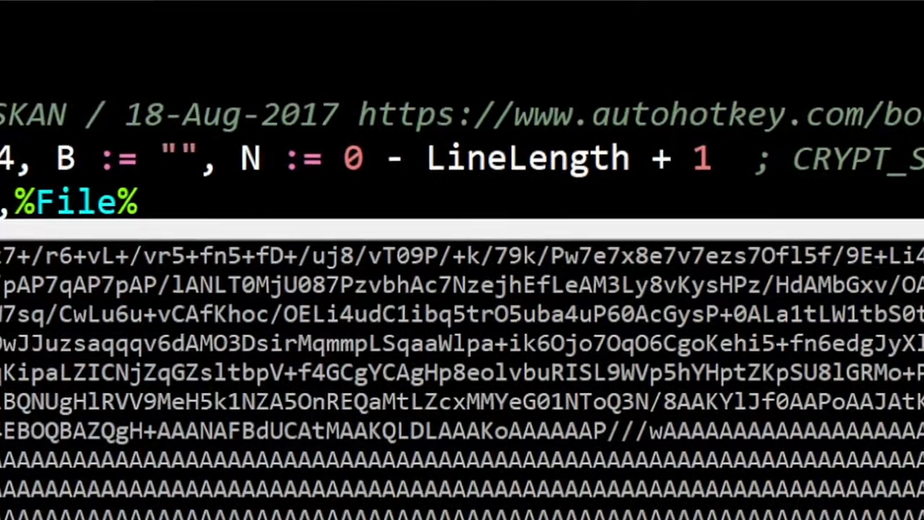
key("ctrl+a")
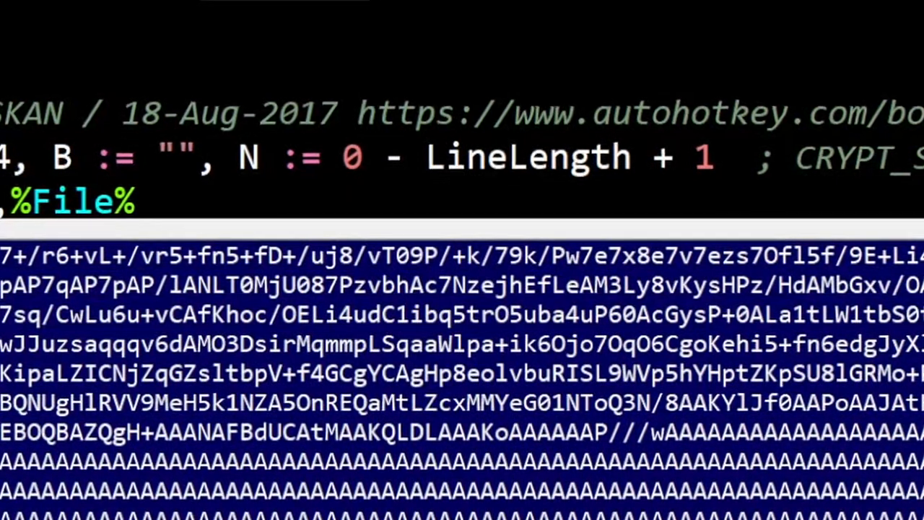
scroll(463, 109, "up", 2)
scroll(462, 109, "up", 1)
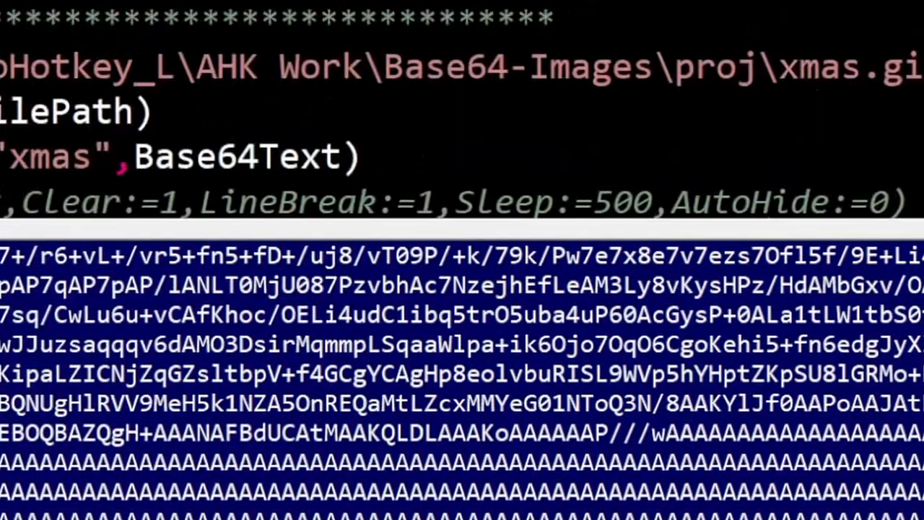
scroll(462, 108, "up", 3)
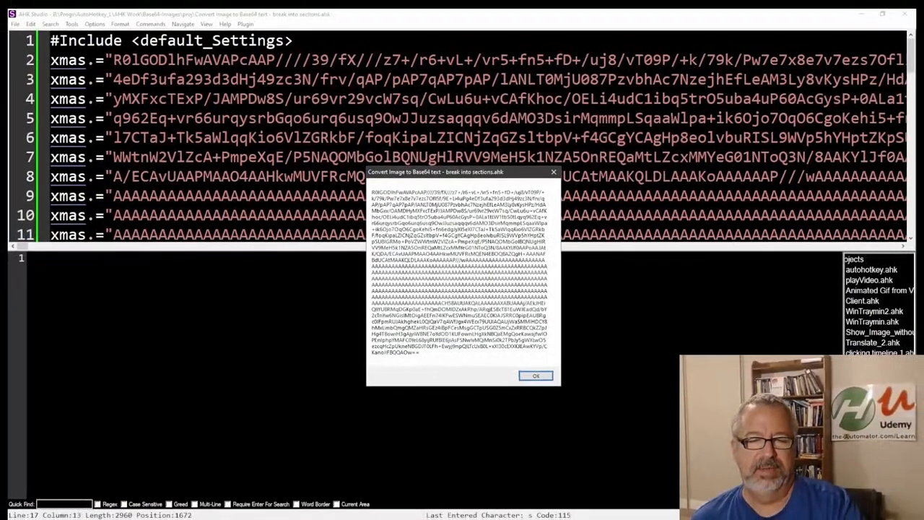
Close the test MsgBox and delete the pasted xmas lines 2–17 from the script.
key("Return")
left_click_drag(359, 250, 359, 446)
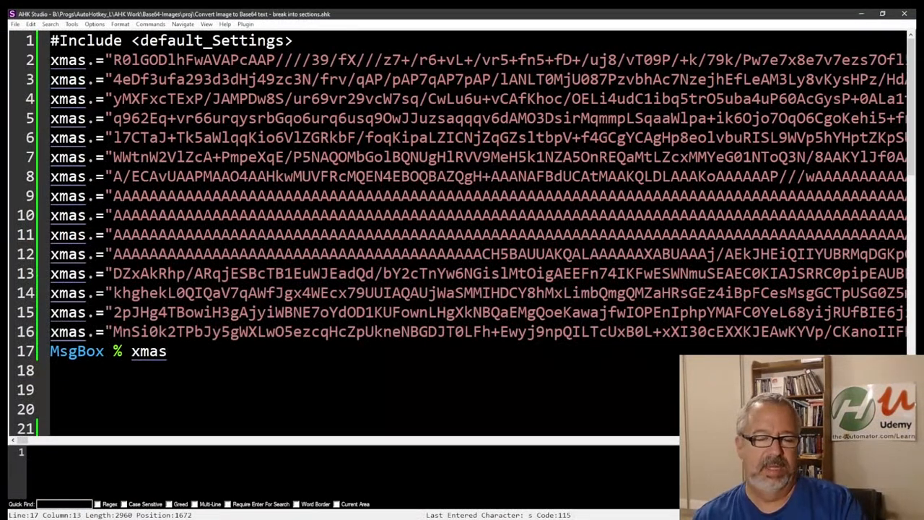
key("shift+Home")
key("shift+Up")
key("shift+Up")
key("shift+Up")
key("shift+Up")
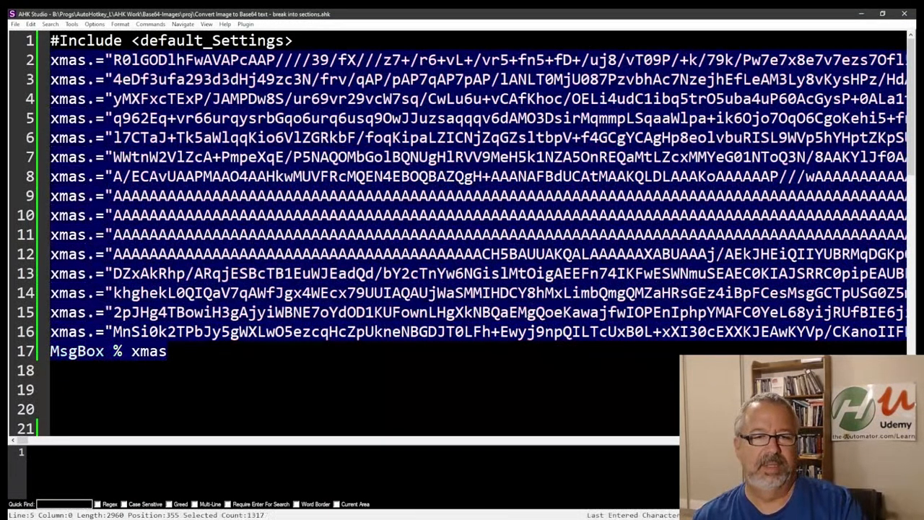
key("Delete")
key("Delete")
key("Delete")
key("Delete")
key("Delete")
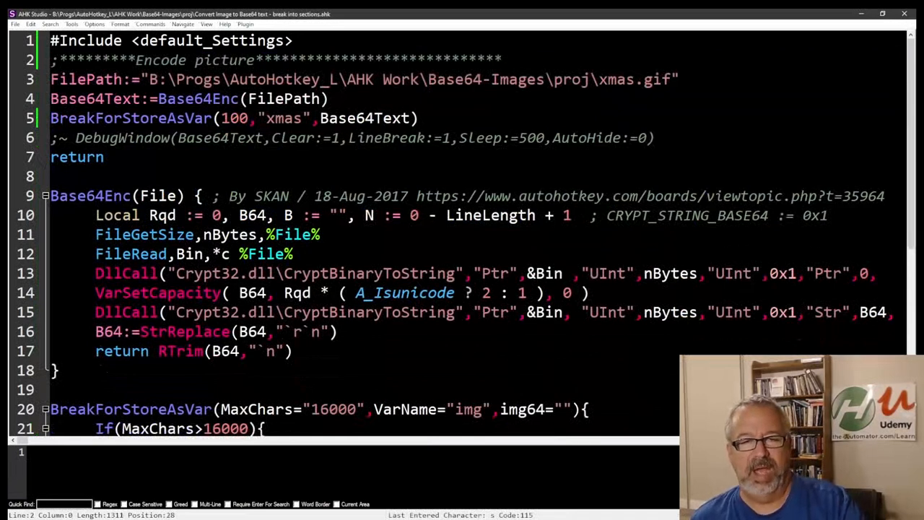
Highlight the 100 and xmas arguments, enlarge the output pane, then switch to the proj folder in Explorer.
left_click_drag(248, 117, 228, 118)
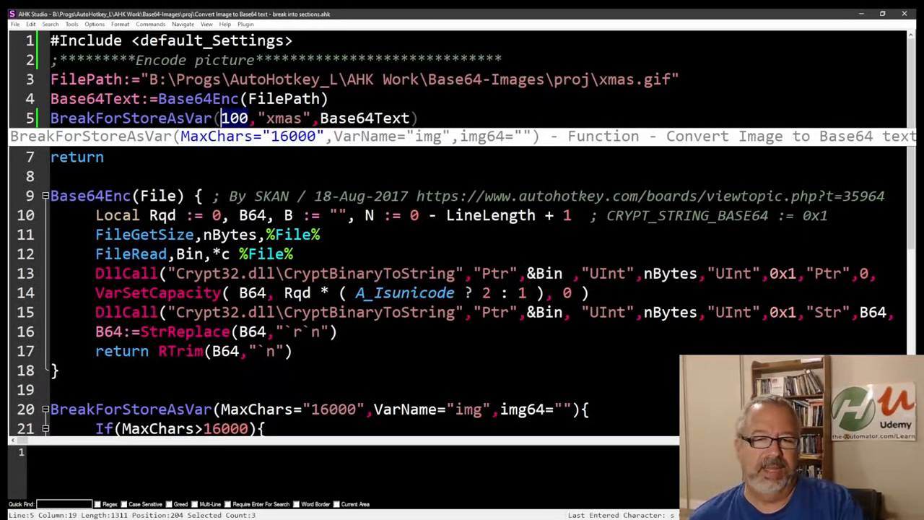
double_click(280, 119)
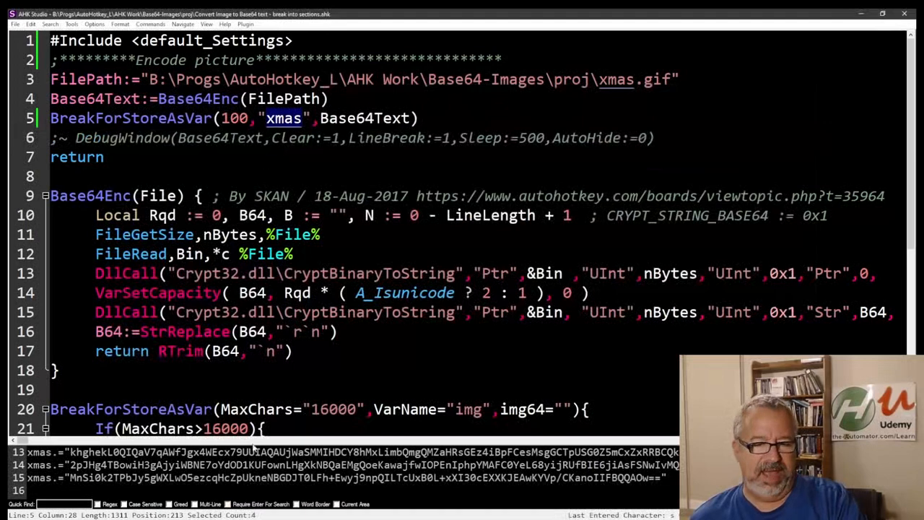
left_click_drag(257, 446, 256, 341)
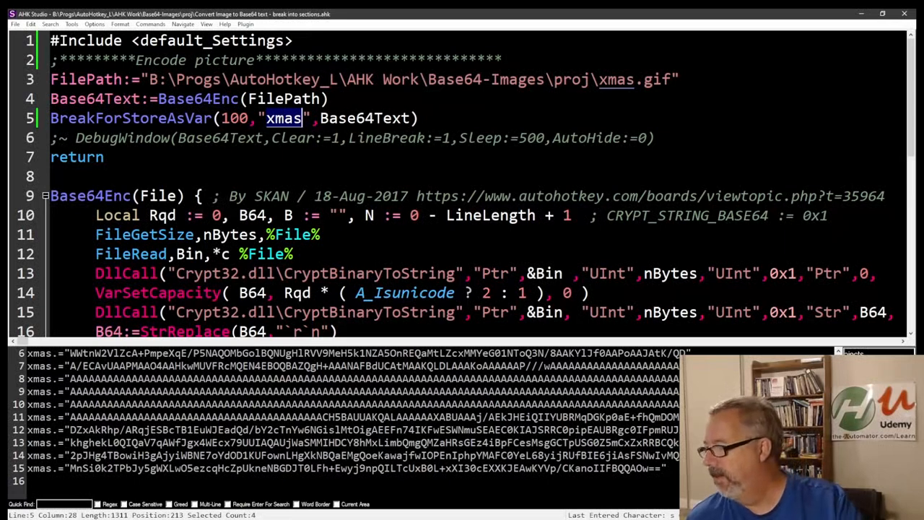
key("alt+Tab")
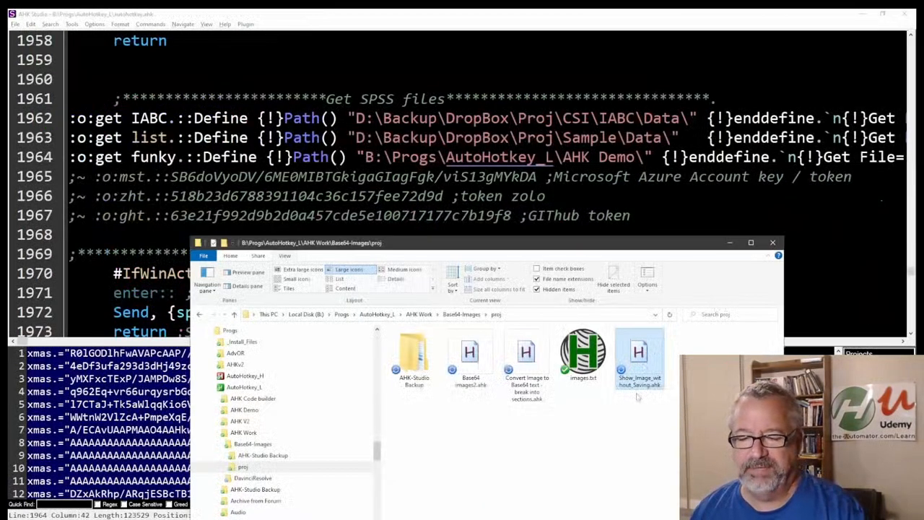
Open Show_Image_without_Saving.ahk from the proj folder and review its Base64 Image string on line 4.
double_click(640, 353)
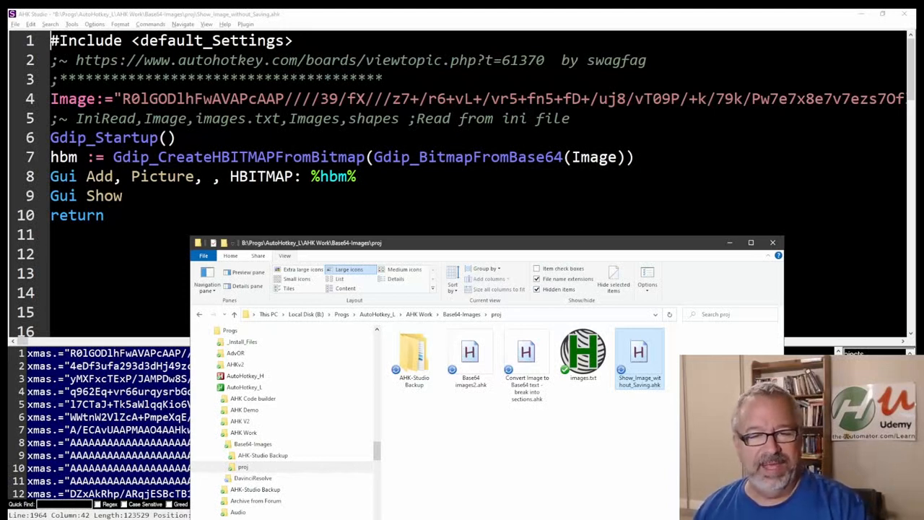
left_click(729, 242)
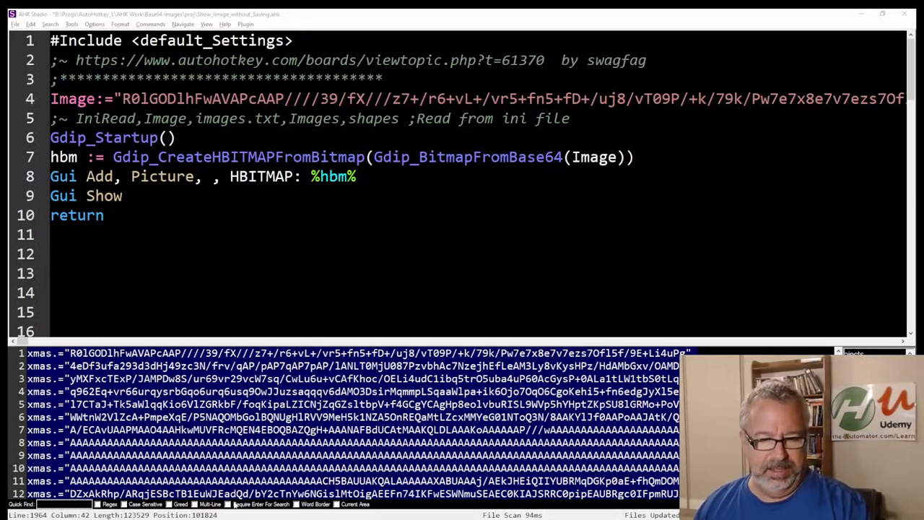
left_click(698, 99)
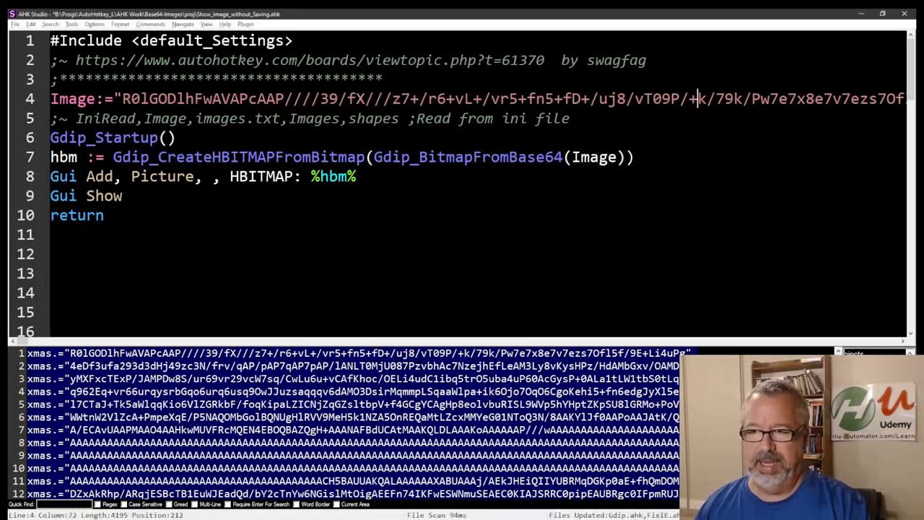
key("End")
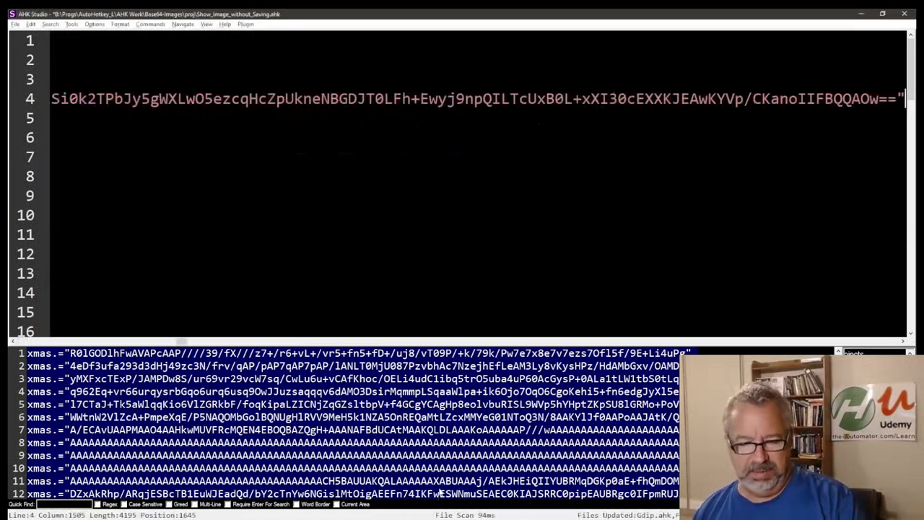
scroll(354, 419, "down", 2)
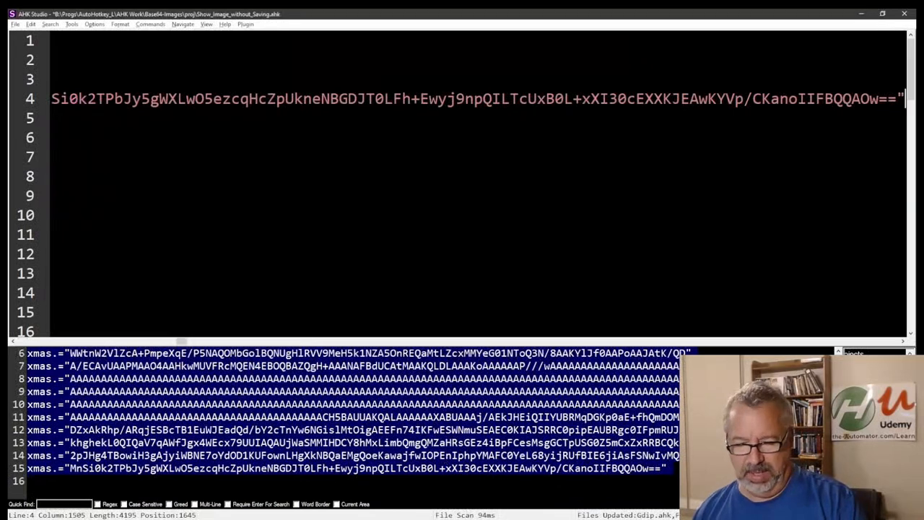
key("Down")
key("Down")
key("Down")
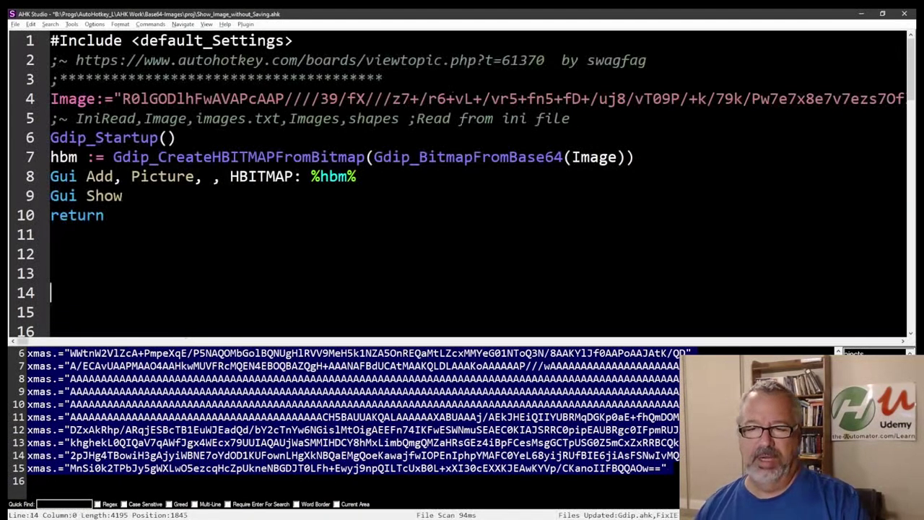
key("Up")
key("Up")
key("Up")
key("Up")
key("Up")
key("Up")
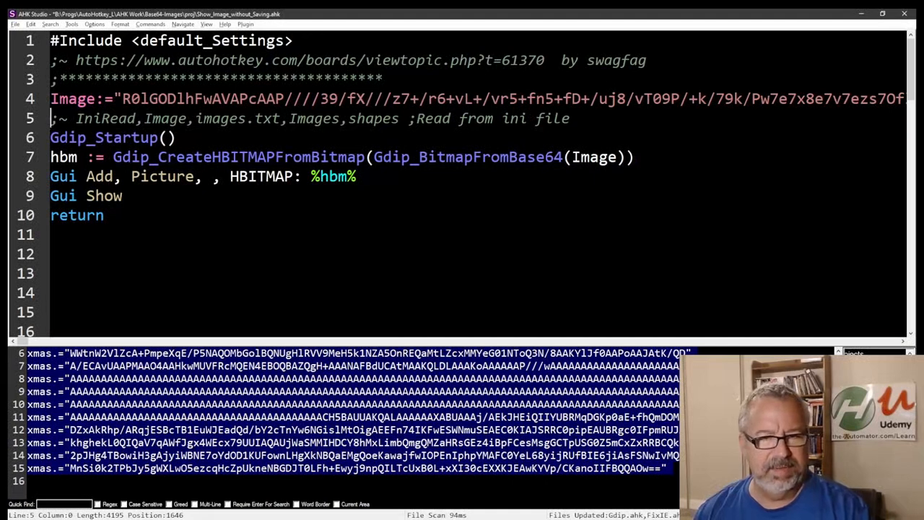
Add the comment '; the-Automator.com/GDIP' at the end of the Gdip_Startup() line.
key("ctrl+Right")
key("ctrl+Right")
key("ctrl+Right")
key("ctrl+Right")
key("ctrl+Right")
key("ctrl+Right")
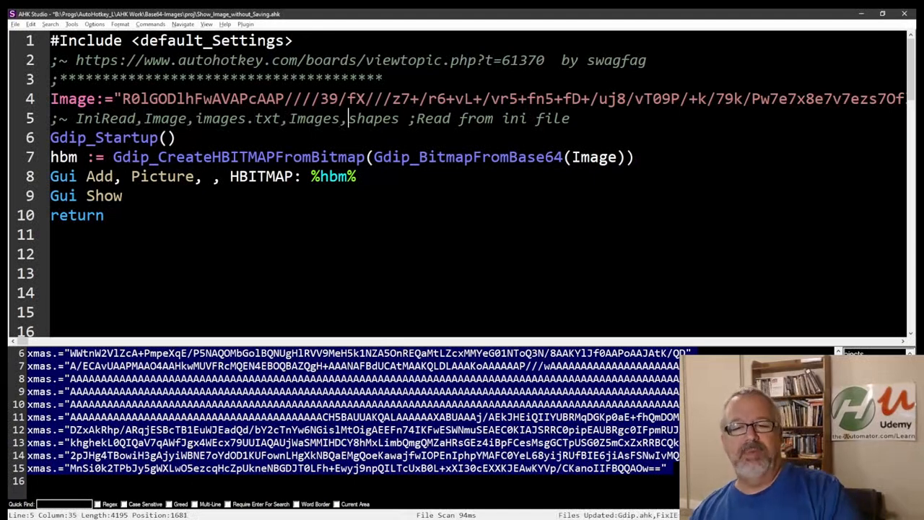
key("Down")
key("Left")
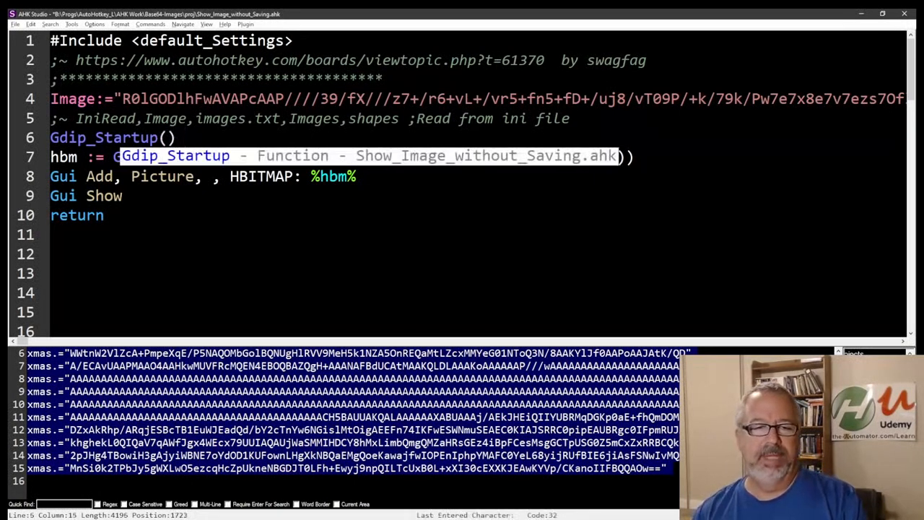
type("; ")
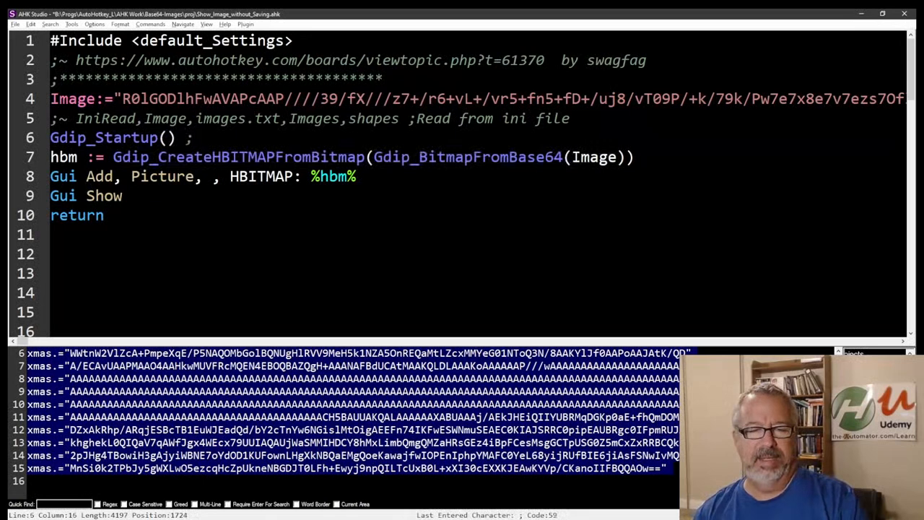
type("the-Aut")
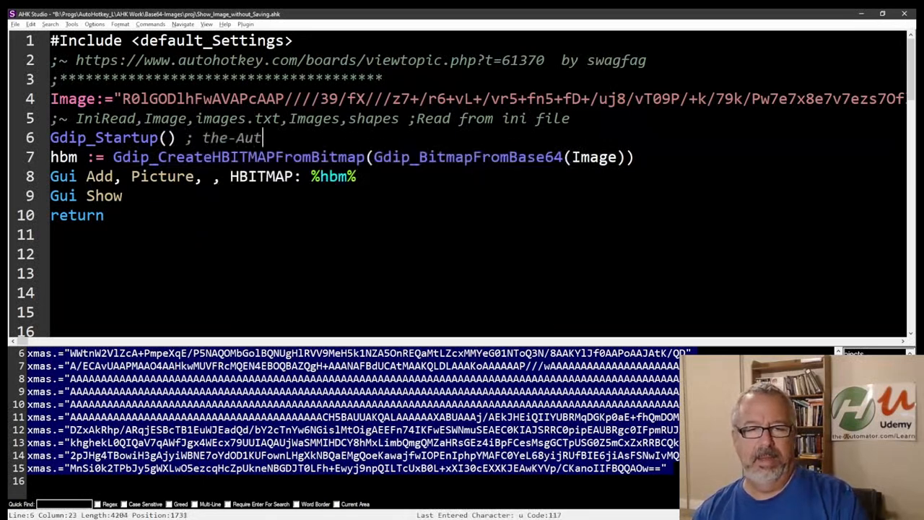
type("omator.com/")
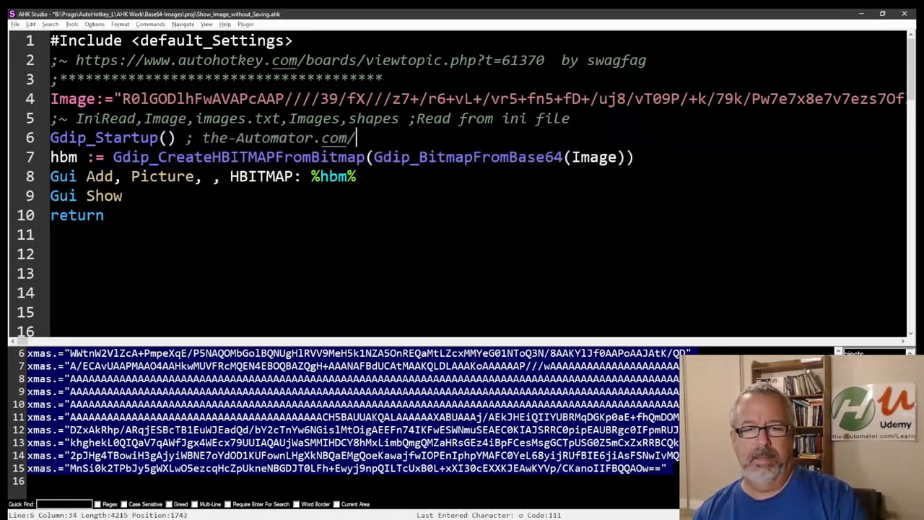
type("GDI")
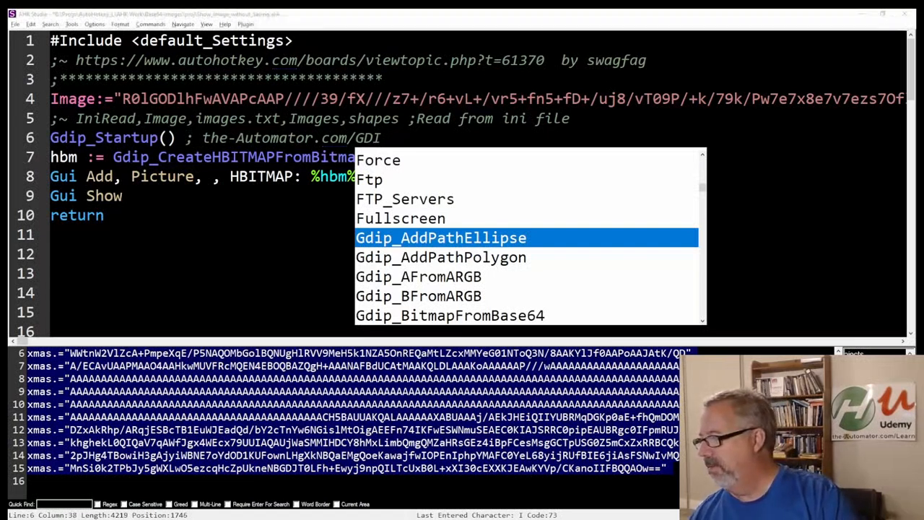
type("P")
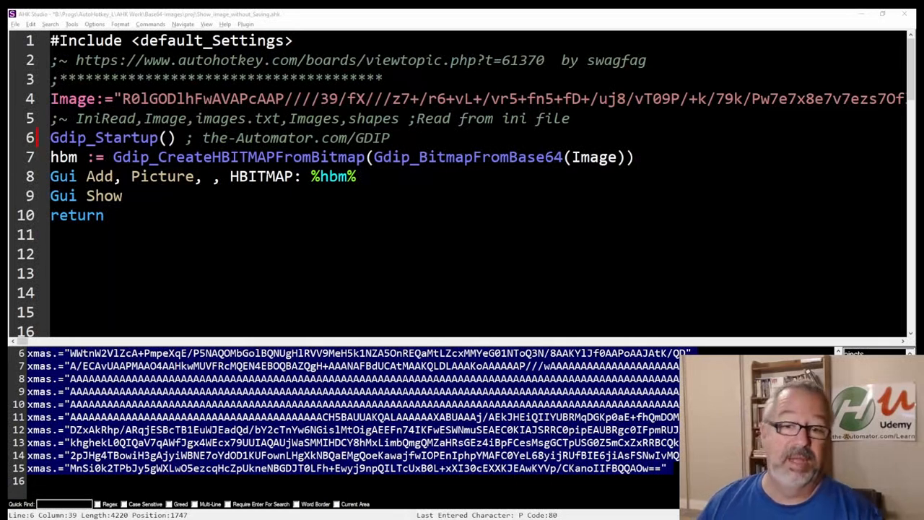
double_click(259, 214)
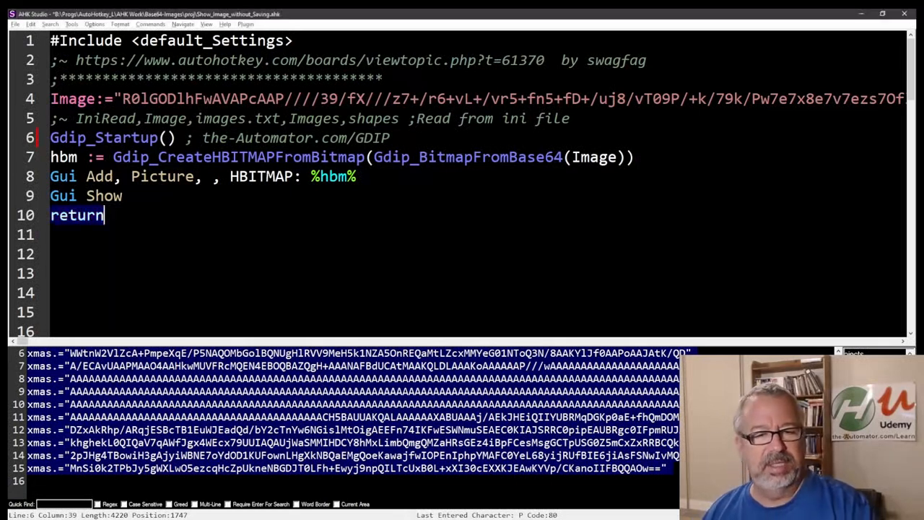
Save and run the script, then copy all the xmas Base64 lines from SciTE and return to AHK Studio.
key("ctrl+s")
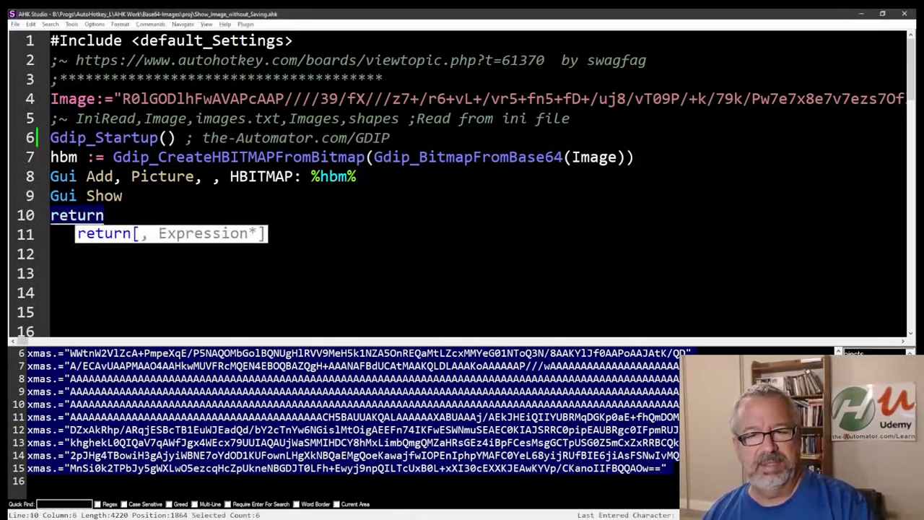
key("F5")
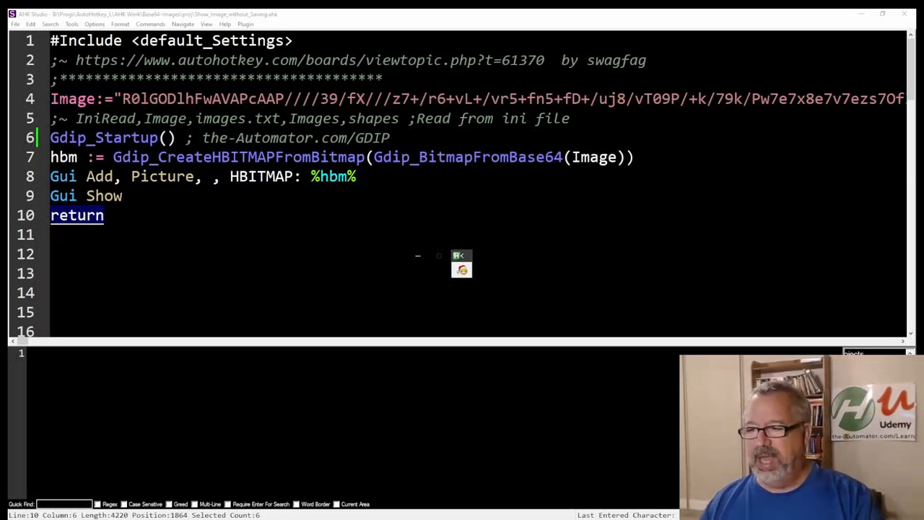
key("alt+Tab")
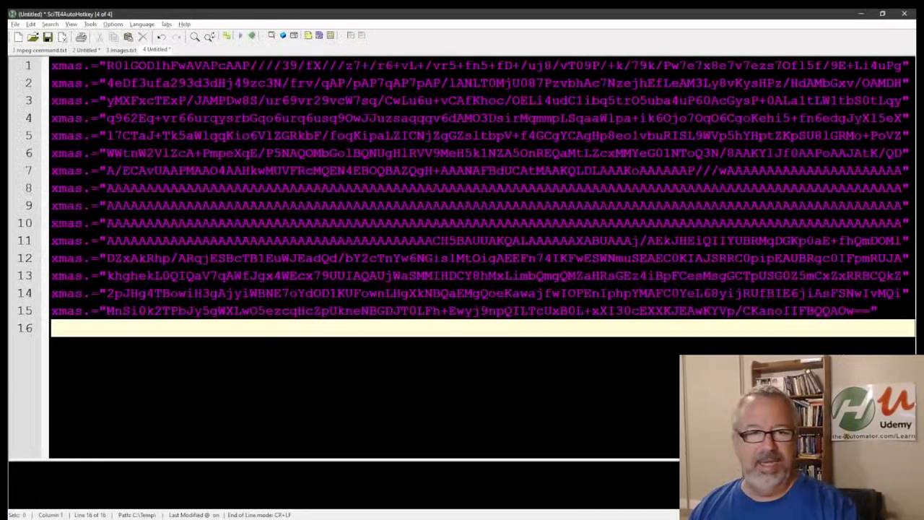
key("ctrl+a")
key("ctrl+c")
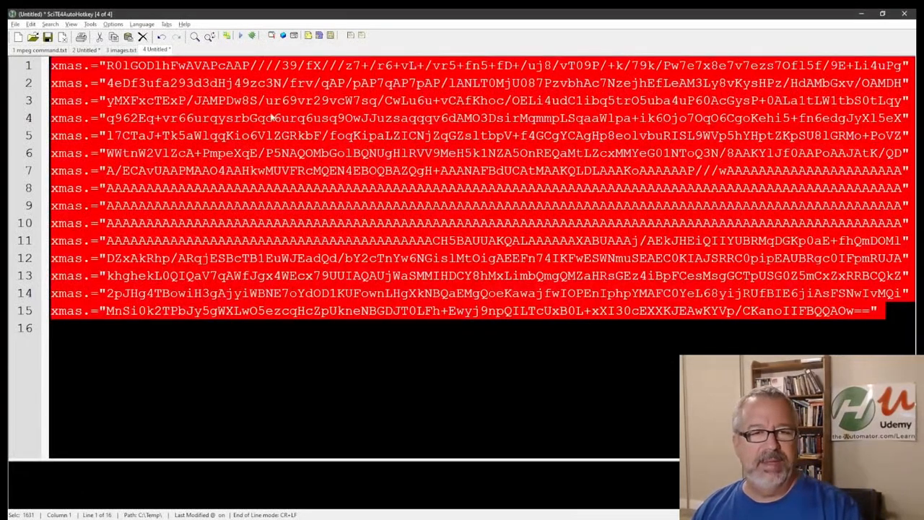
key("alt+Tab")
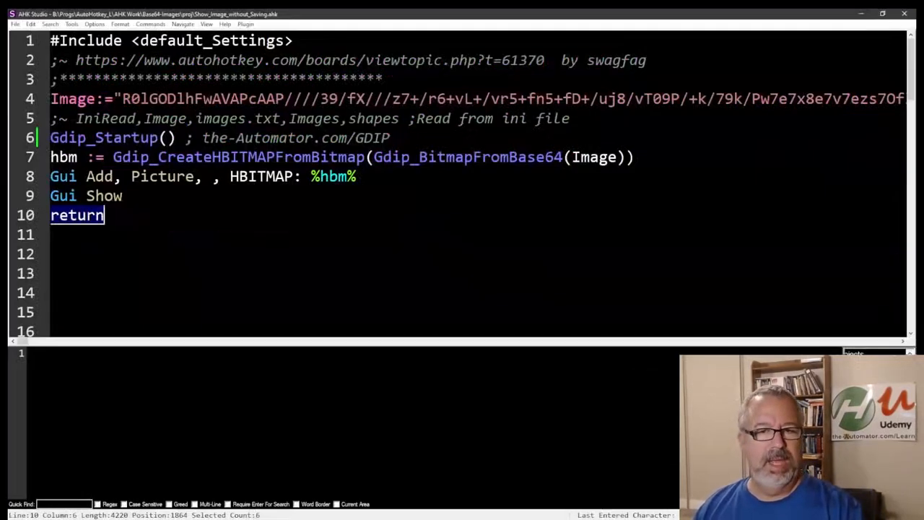
Comment out the original Image assignment and paste the fifteen xmas Base64 lines below it.
left_click(273, 99)
key("ctrl+q")
key("End")
key("Return")
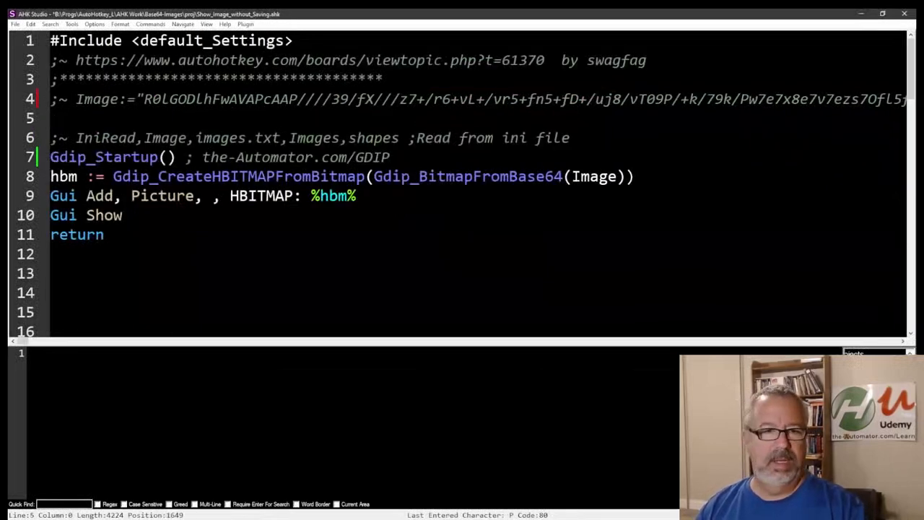
key("ctrl+v")
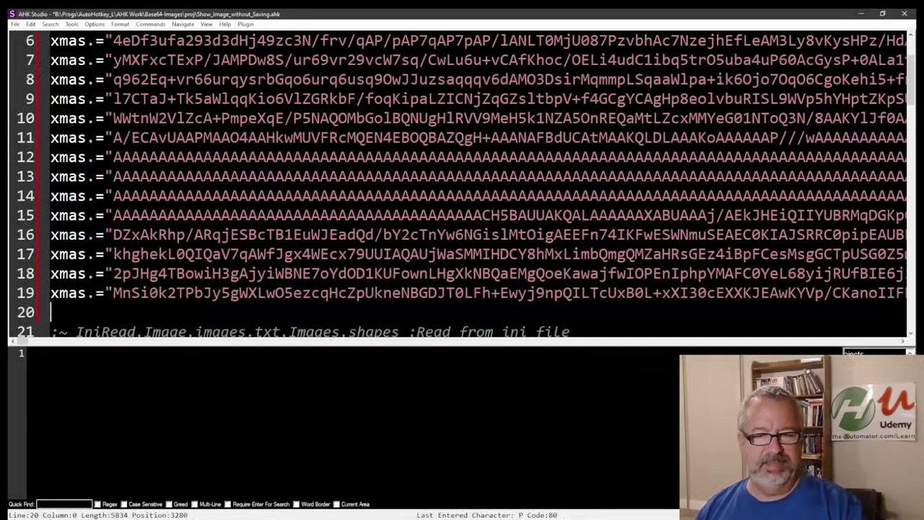
scroll(462, 180, "up", 2)
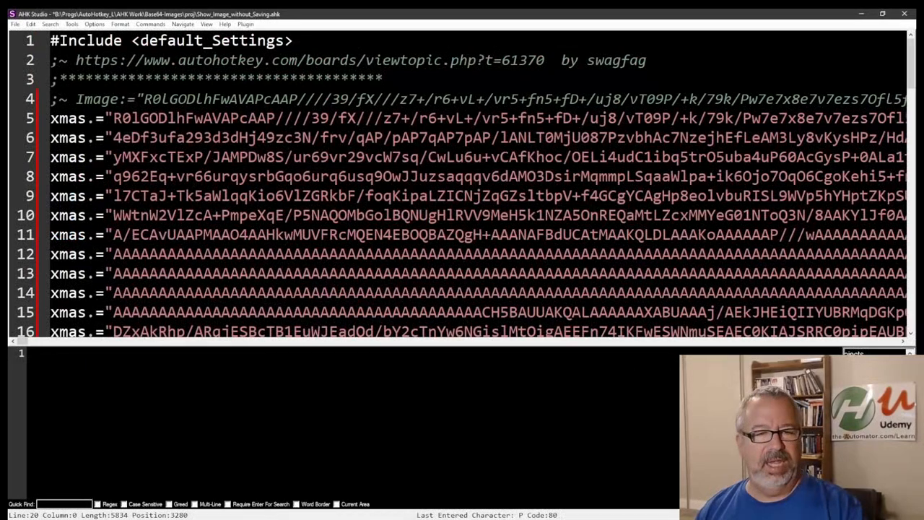
scroll(462, 181, "down", 3)
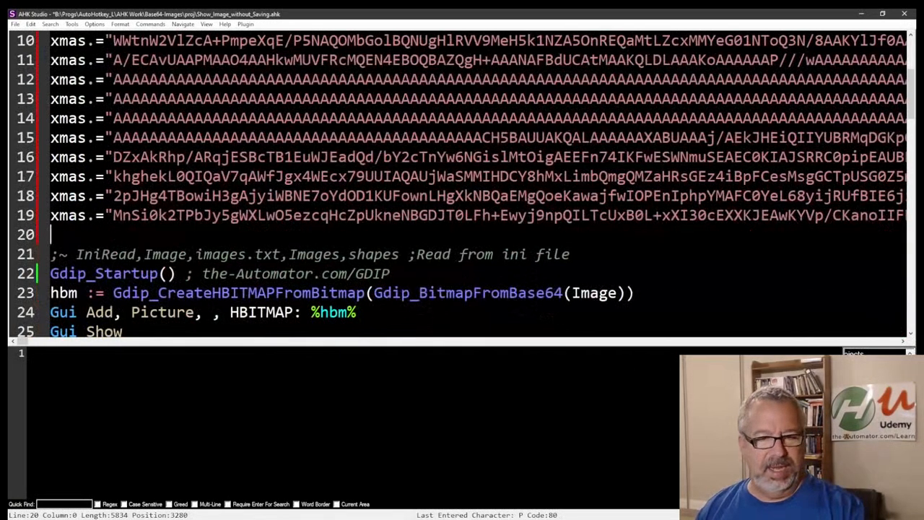
Pass Xmas instead of Image to the Gdip bitmap call, then save and run the script.
double_click(593, 293)
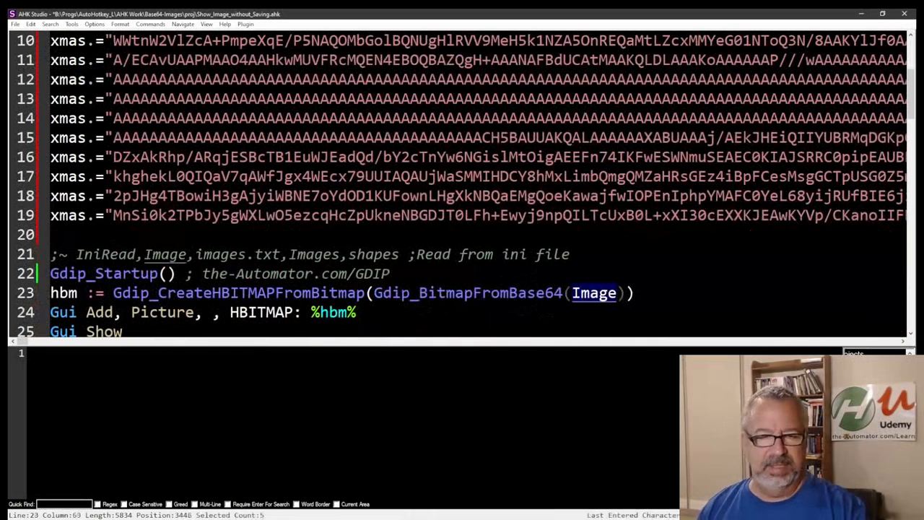
type("Xmas")
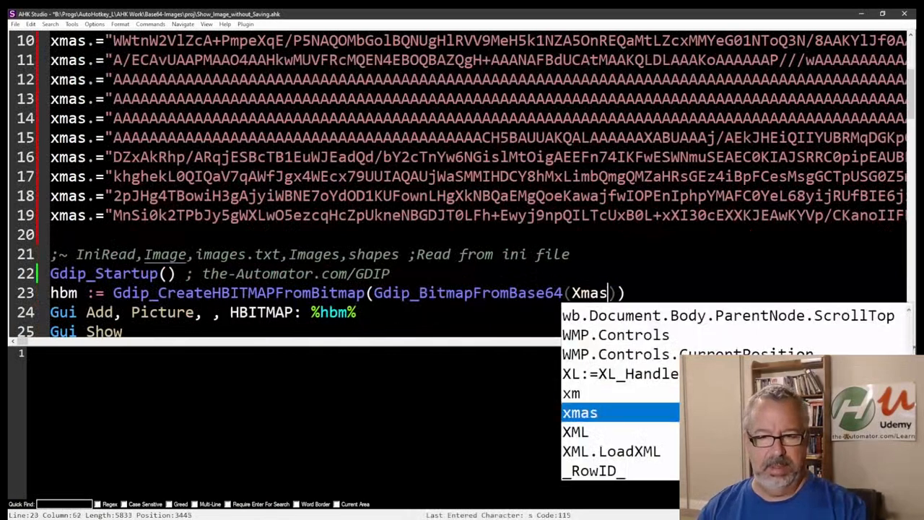
key("ctrl+s")
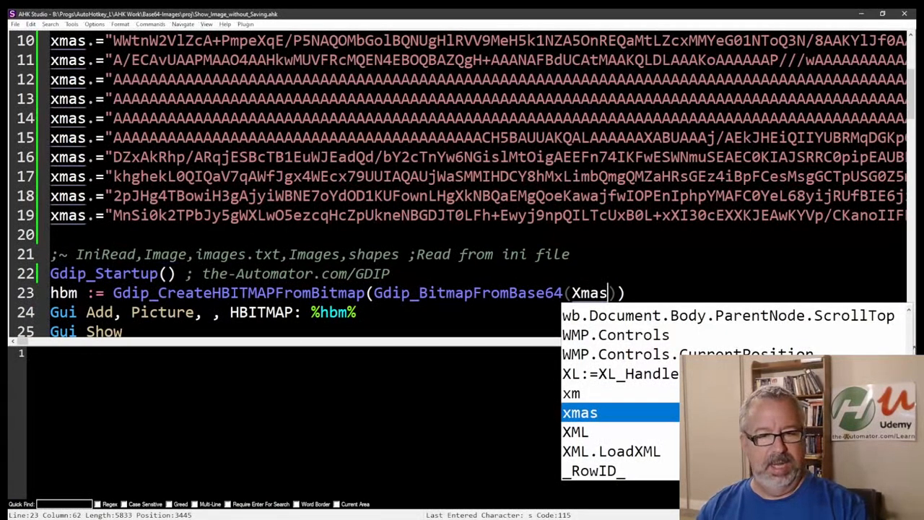
key("F5")
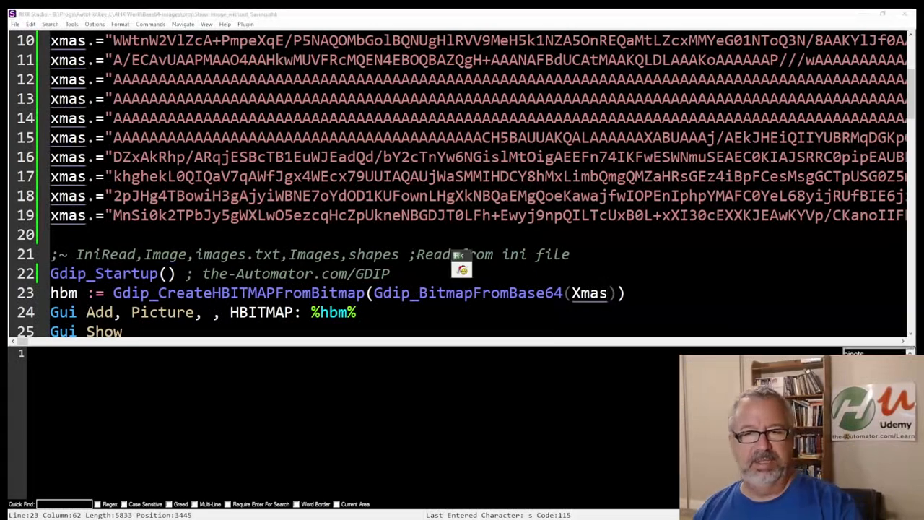
scroll(417, 254, "down", 1)
scroll(417, 254, "up", 3)
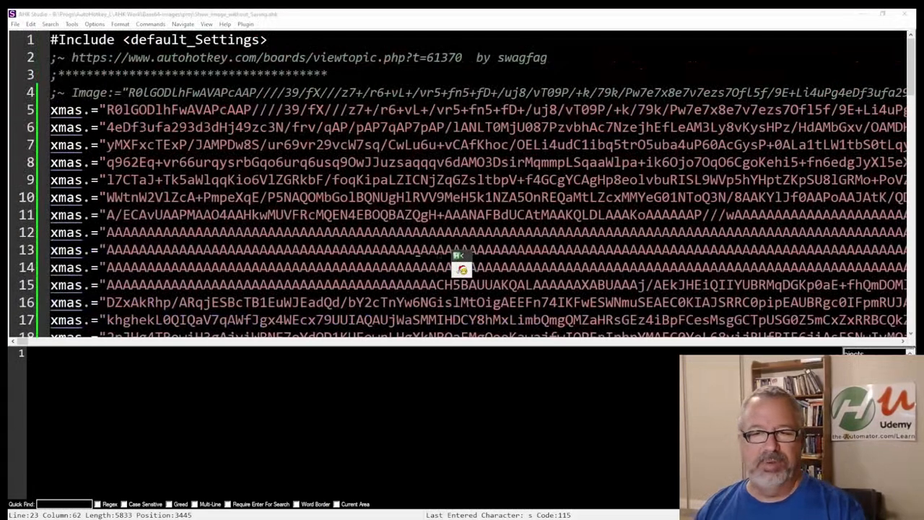
scroll(418, 254, "down", 1)
scroll(418, 254, "up", 1)
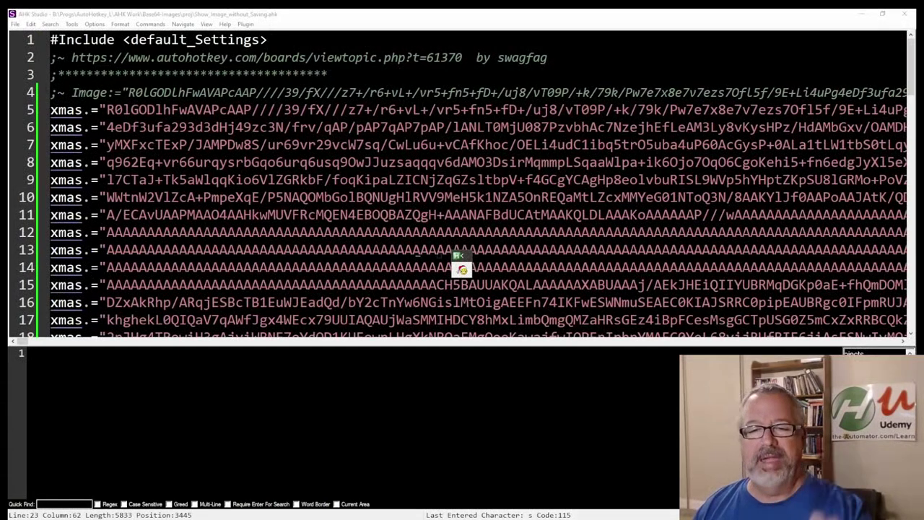
scroll(418, 254, "down", 2)
scroll(417, 254, "down", 2)
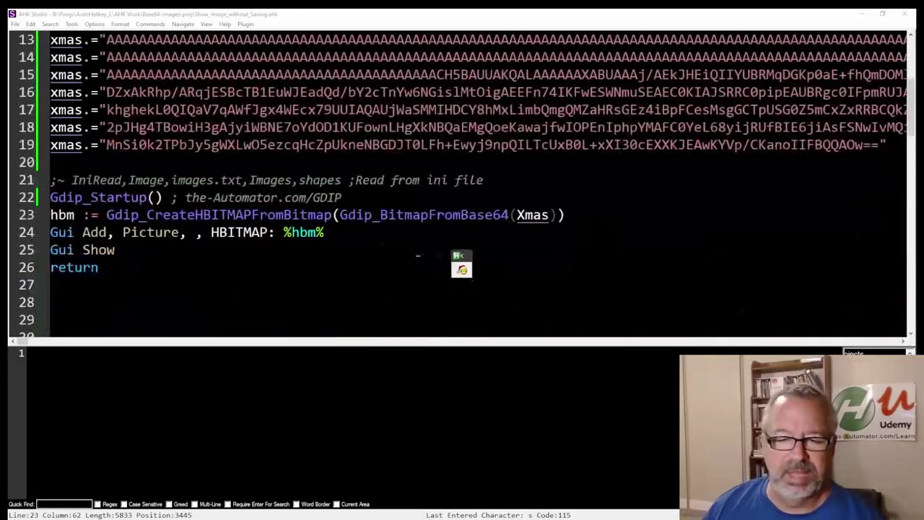
scroll(417, 254, "up", 2)
scroll(417, 254, "up", 2)
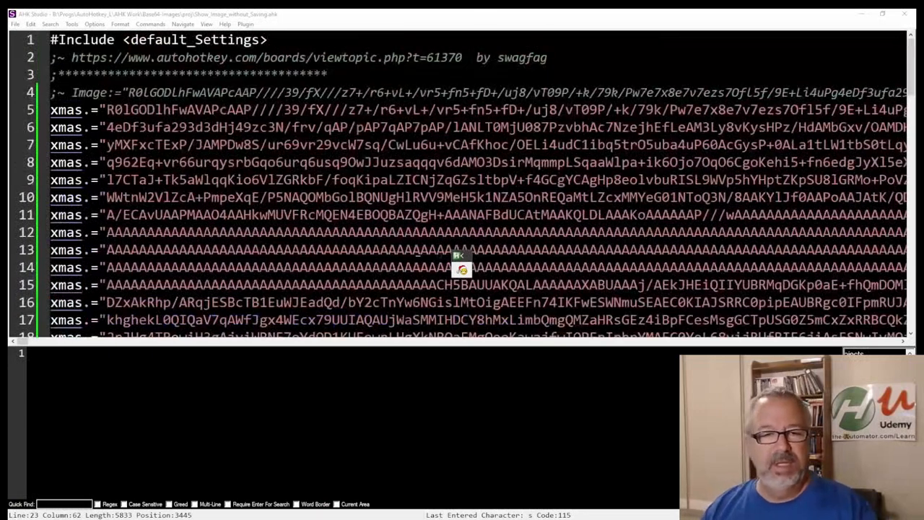
scroll(462, 267, "down", 1)
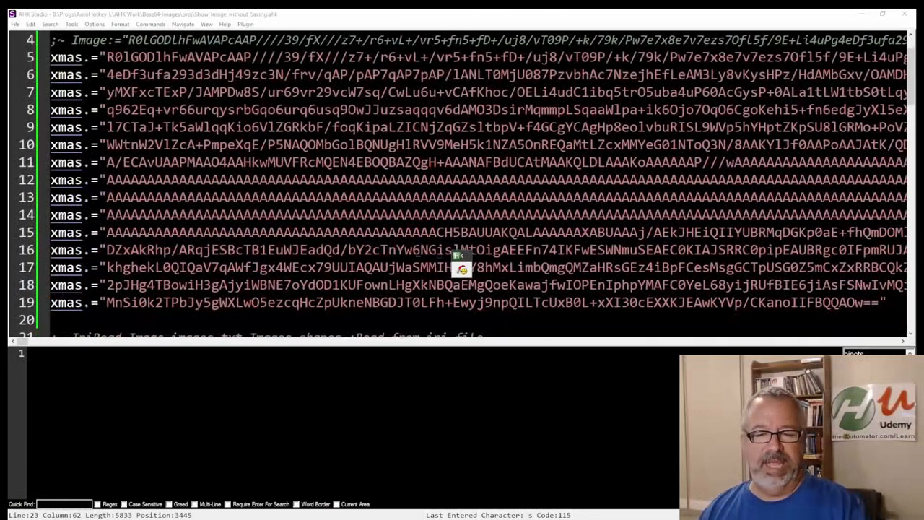
scroll(467, 184, "up", 1)
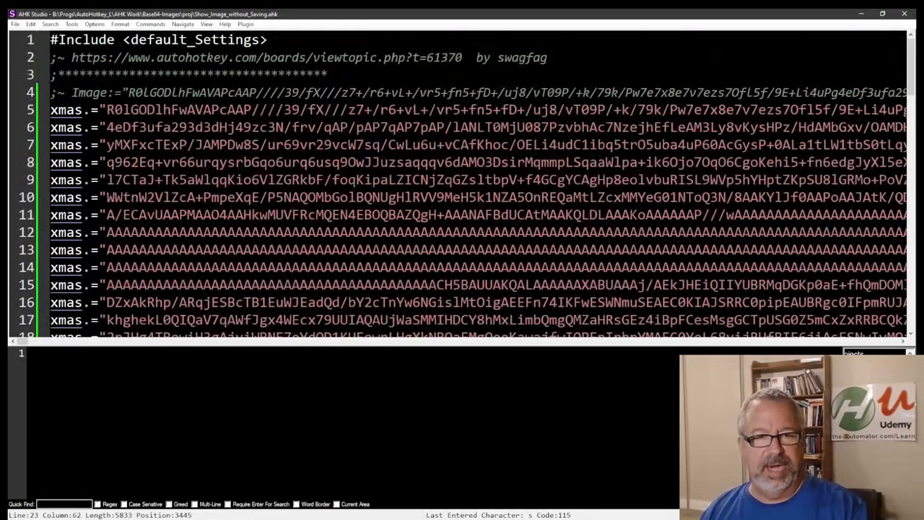
scroll(462, 181, "down", 1)
scroll(463, 180, "down", 1)
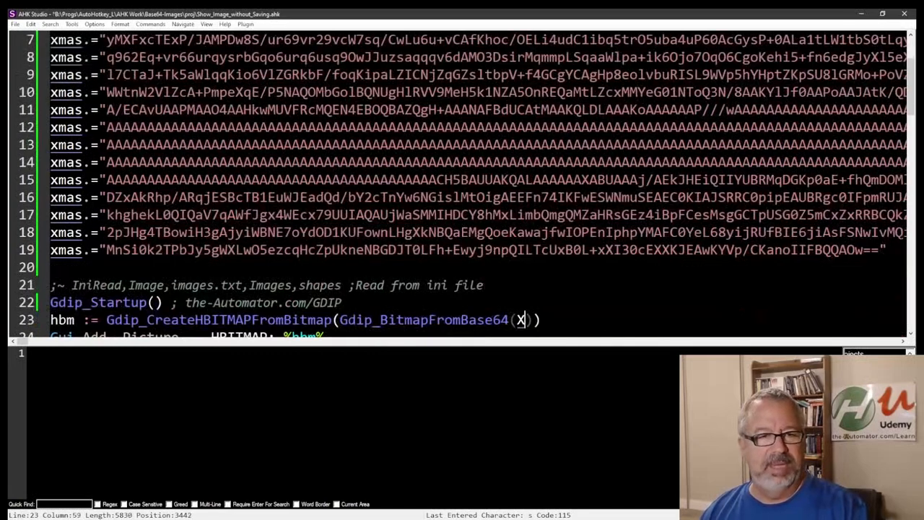
type("Image")
scroll(462, 181, "down", 9)
scroll(462, 180, "up", 5)
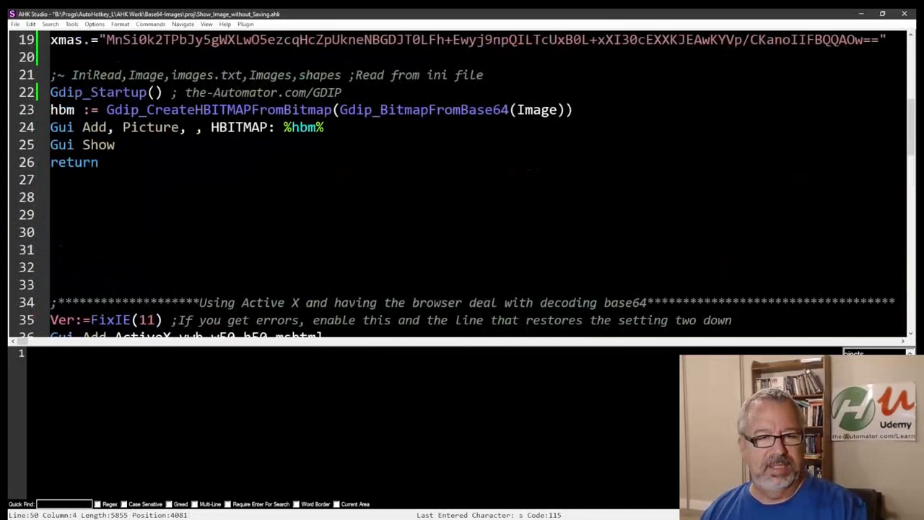
scroll(462, 181, "up", 3)
scroll(462, 180, "up", 2)
Undo the pasted Base64 block and comment out the Gdip picture code on lines 7–11.
key("ctrl+z")
scroll(463, 180, "up", 1)
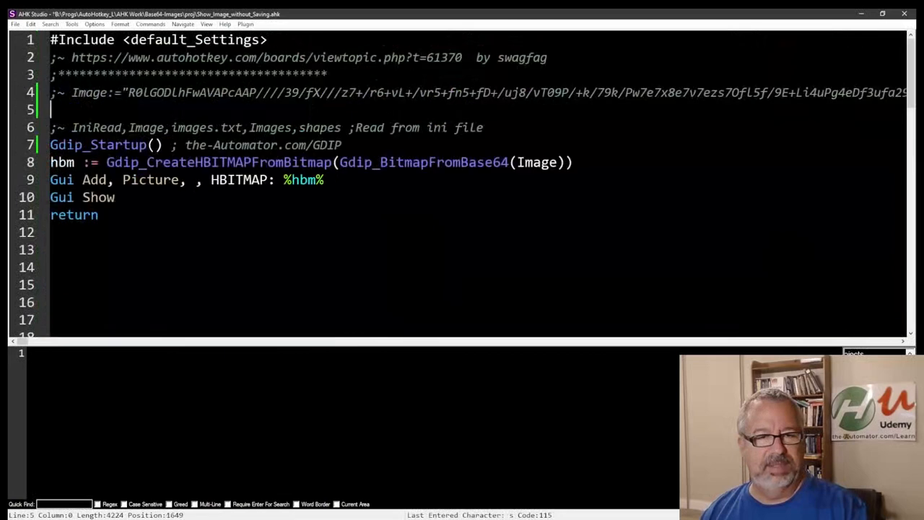
left_click(171, 145)
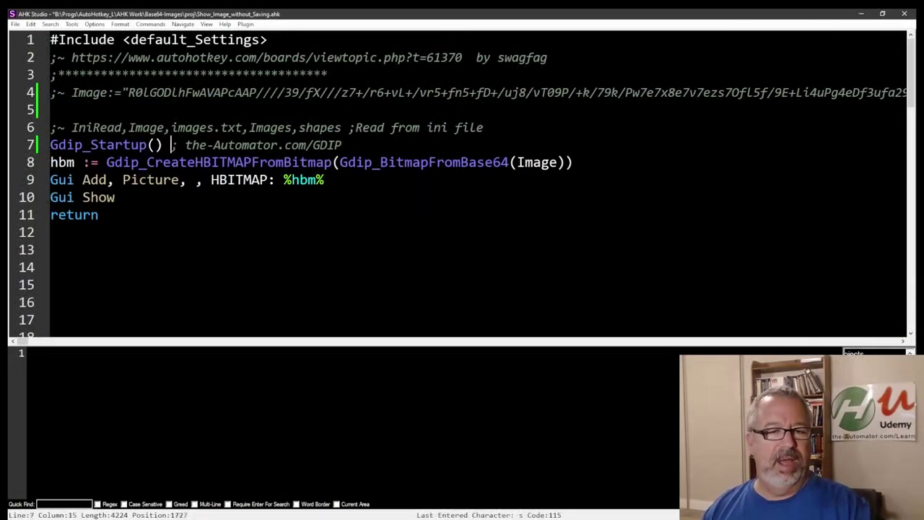
left_click_drag(107, 144, 101, 214)
key("ctrl+q")
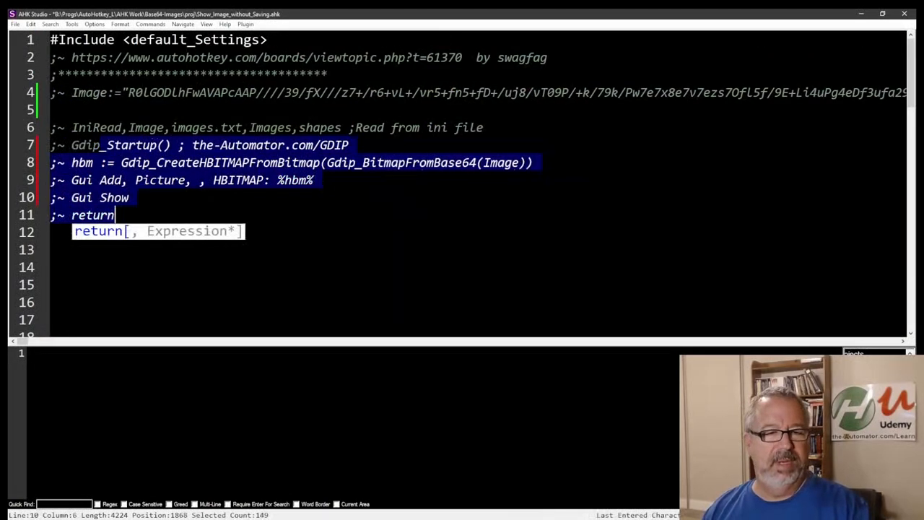
scroll(102, 214, "down", 1)
scroll(462, 180, "down", 2)
scroll(462, 180, "down", 1)
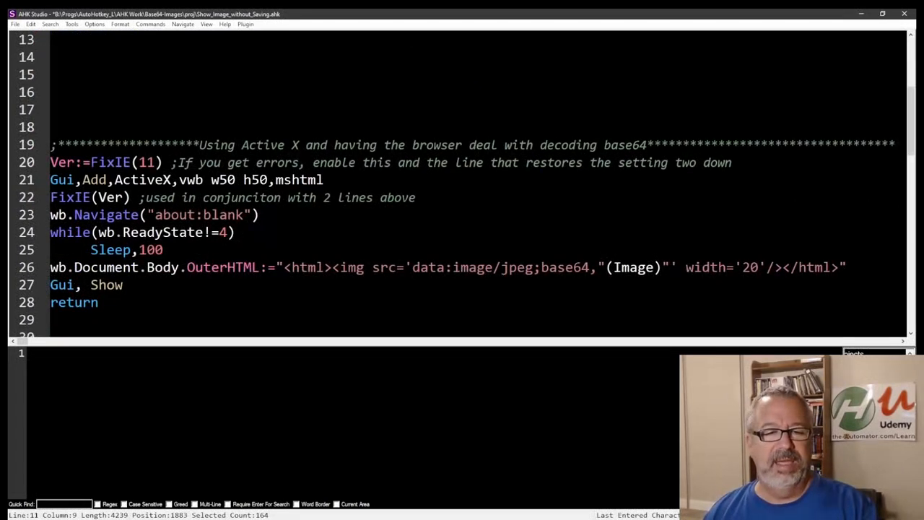
Prefix the FixIE line's comment with ;the-automator.com/fixIE before the error note.
left_click(171, 162)
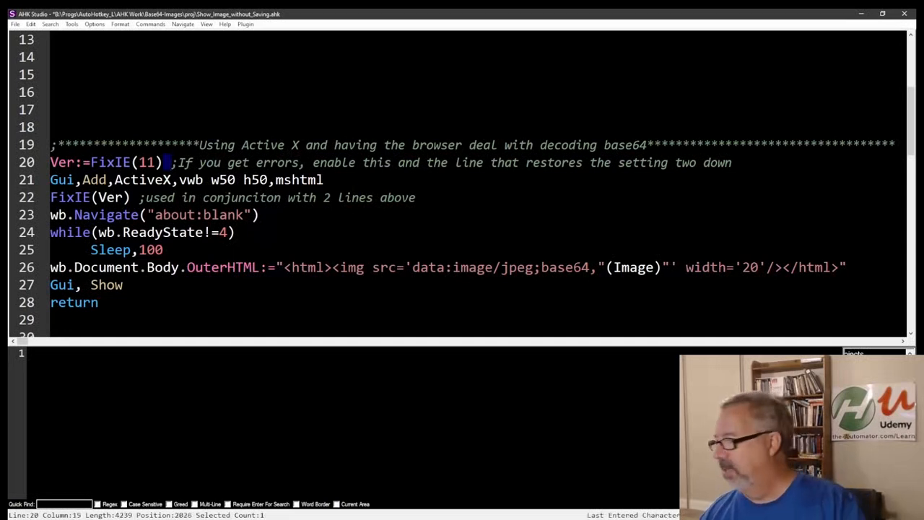
type(";the-automator.com/fixIE")
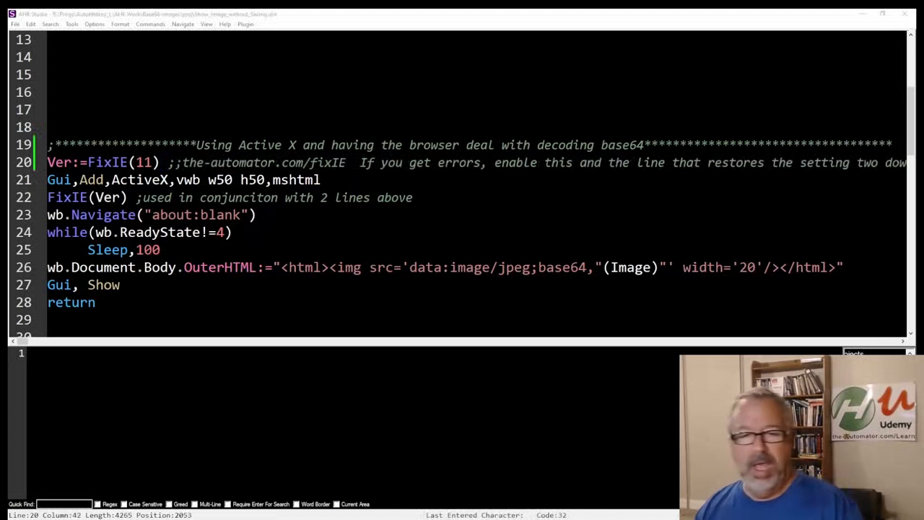
double_click(193, 163)
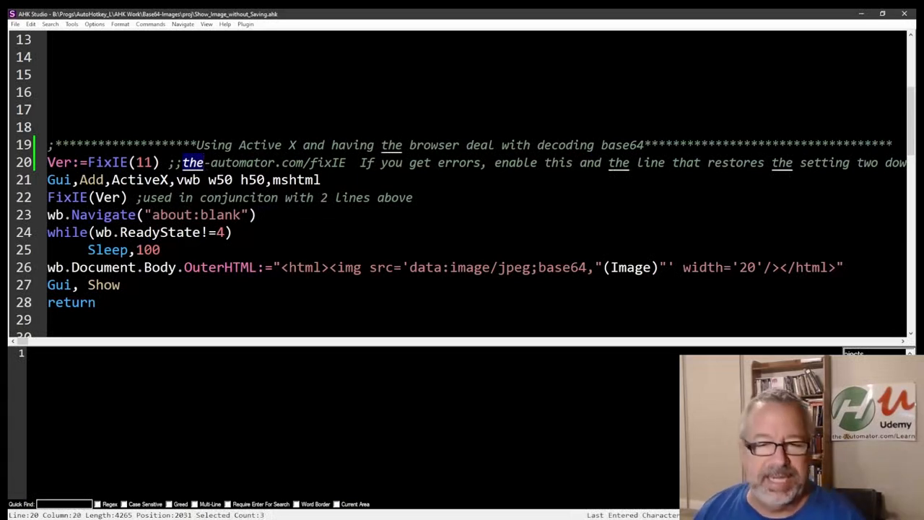
left_click(360, 163)
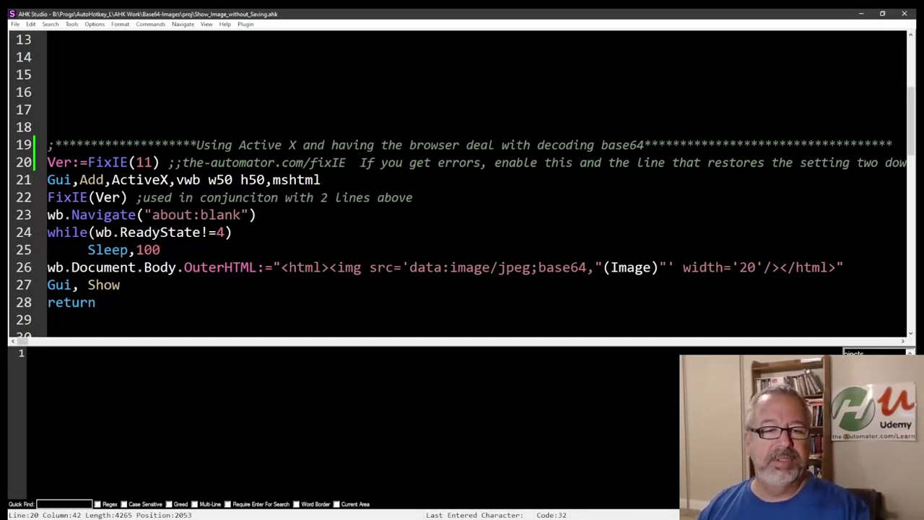
key("Home")
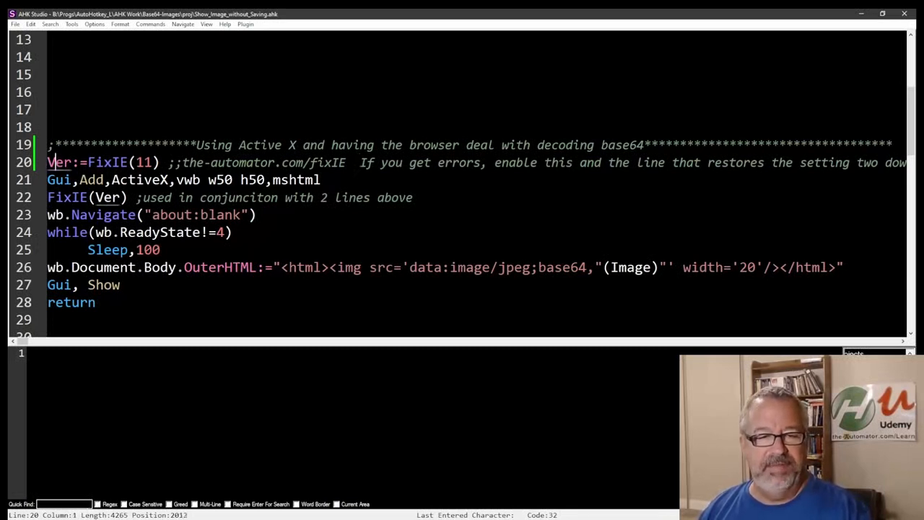
left_click(103, 197)
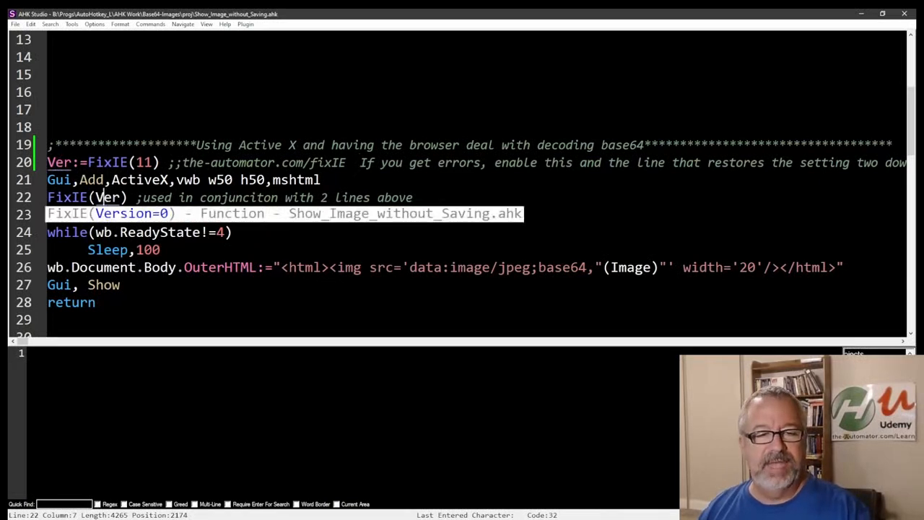
key("Right")
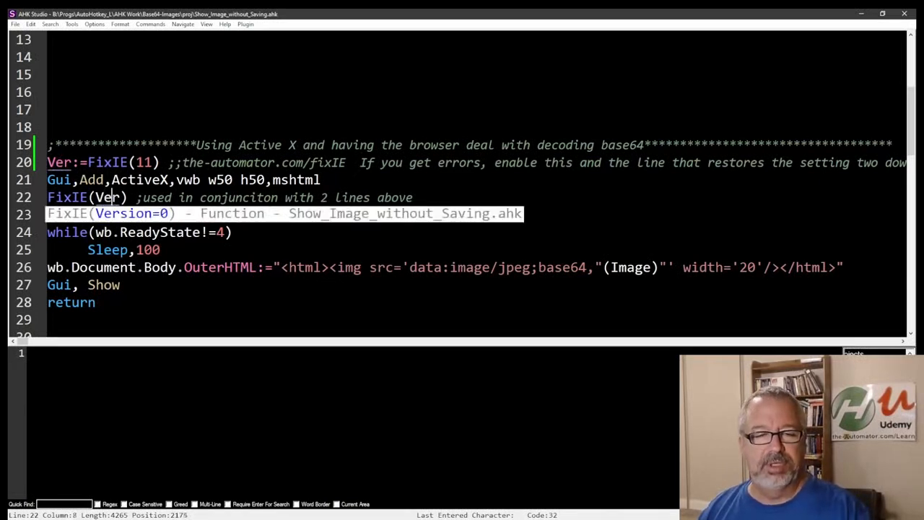
key("Left")
key("Right")
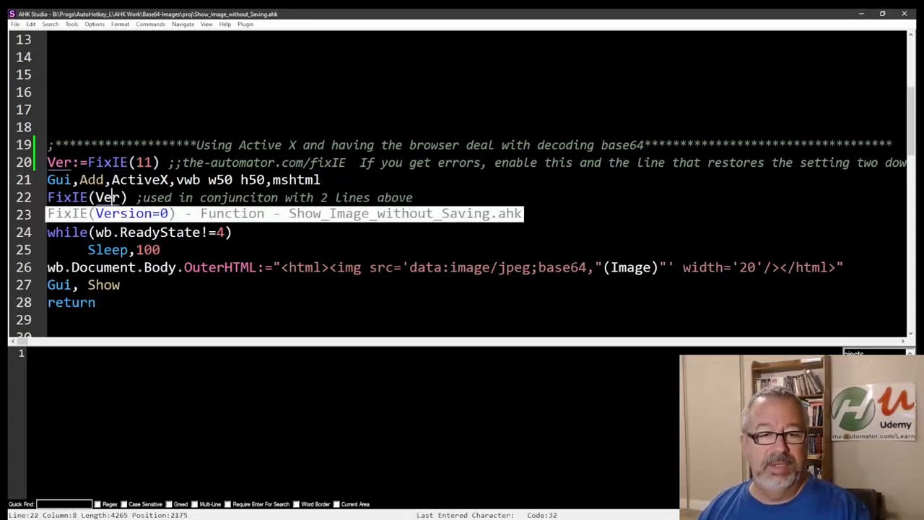
key("Up")
key("Up")
key("Down")
key("Down")
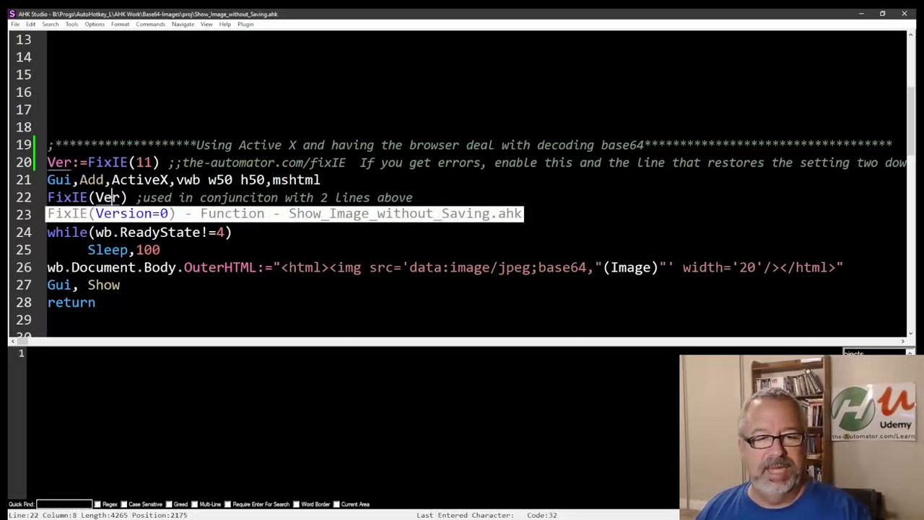
left_click(152, 163)
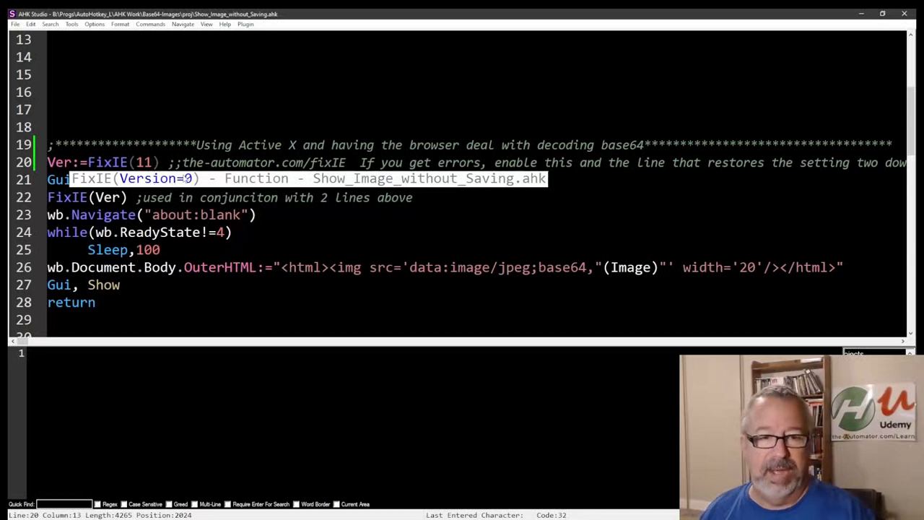
key("Escape")
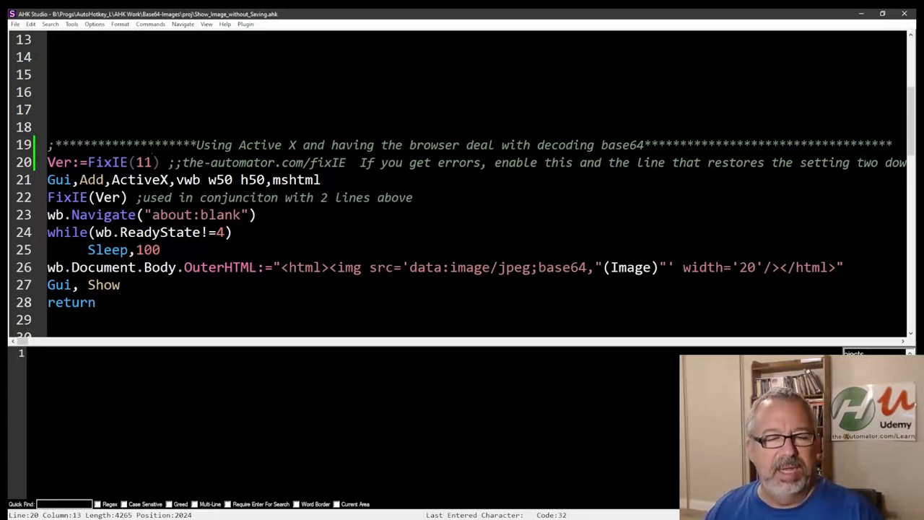
left_click(200, 179)
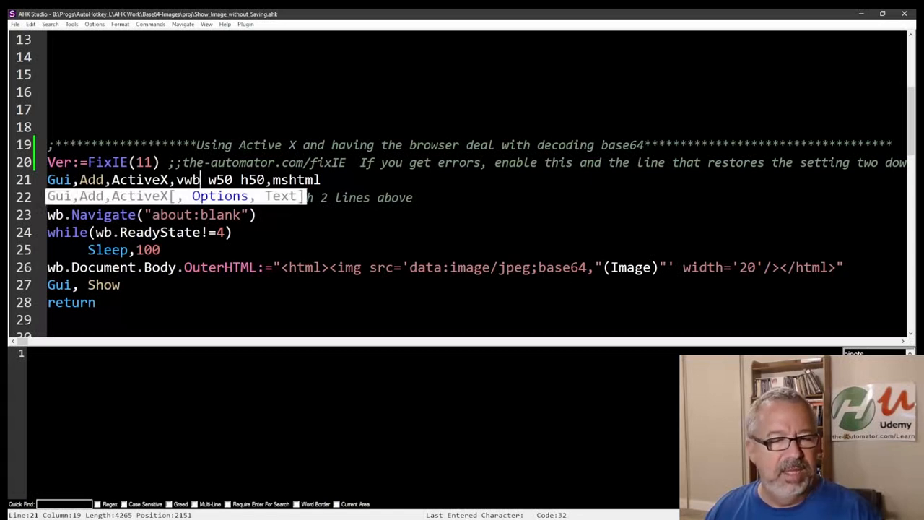
Capitalise the browser variable to vWB on the ActiveX Gui line and WB on the Navigate line.
left_click(94, 232)
key("Up")
key("Home")
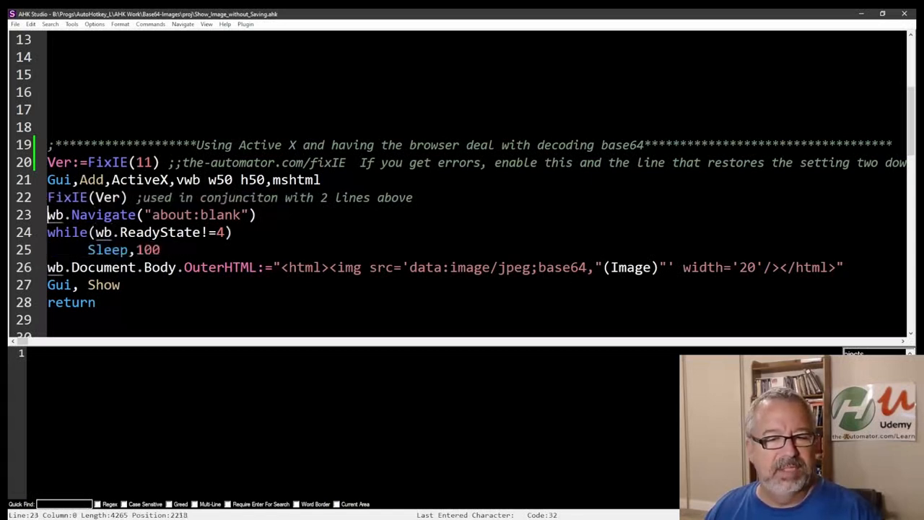
left_click_drag(179, 180, 200, 180)
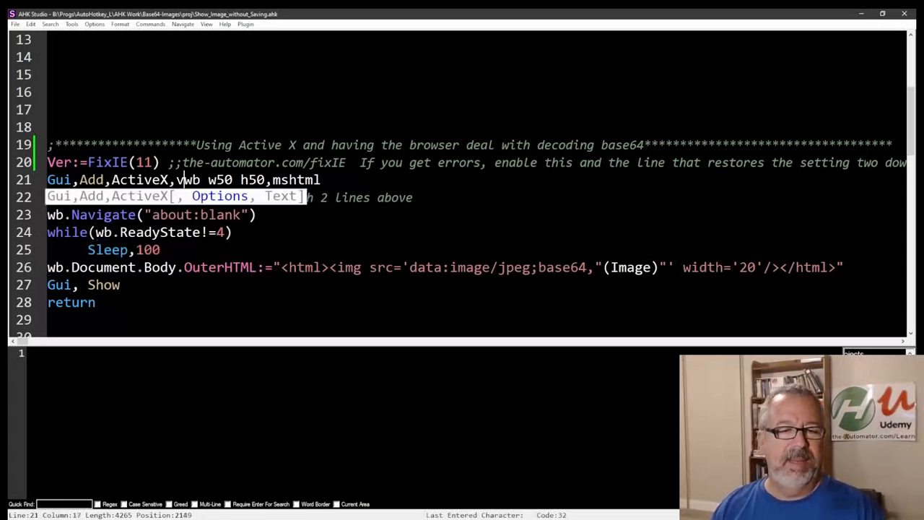
type("WB")
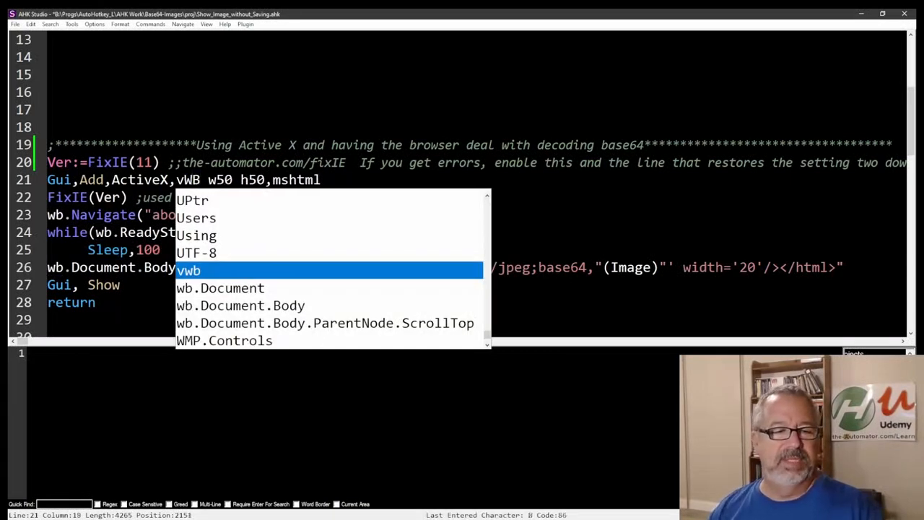
left_click(64, 215)
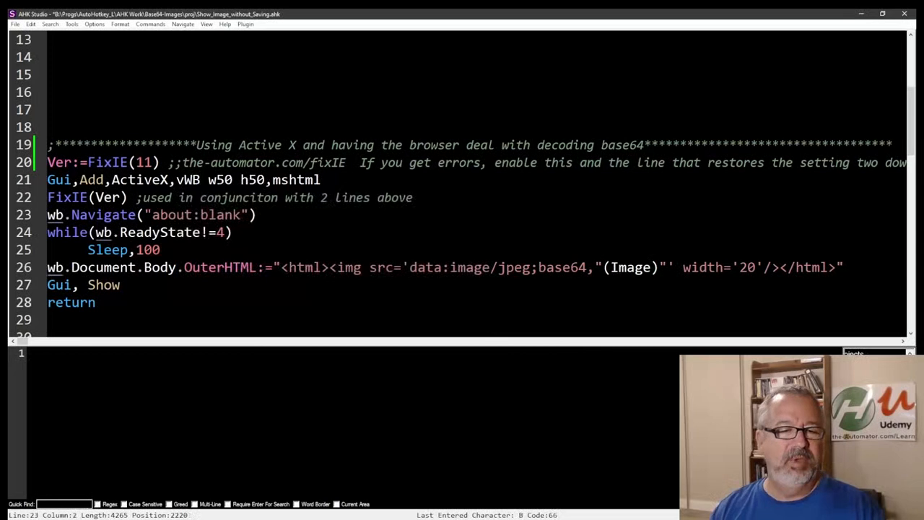
key("BackSpace")
key("BackSpace")
type("WB")
Capitalise wb to WB on the ReadyState and Document lines as well.
key("Escape")
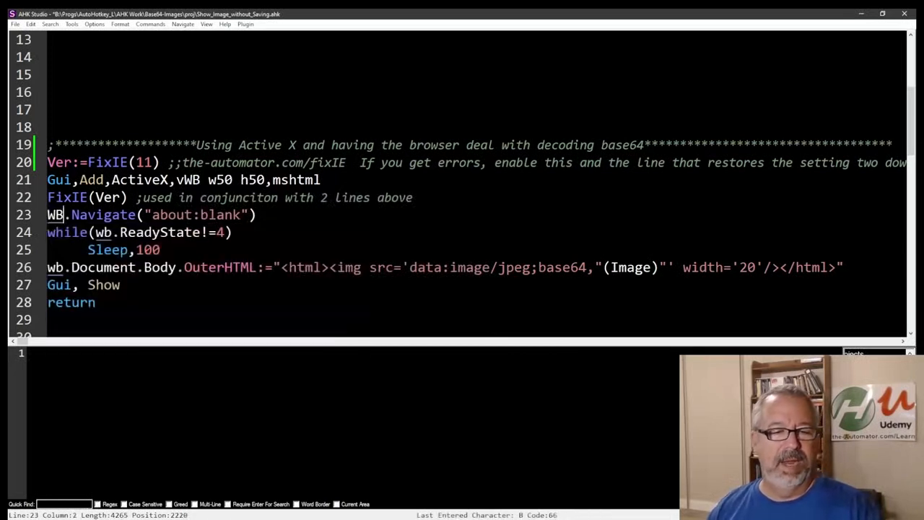
key("ctrl+shift+Left")
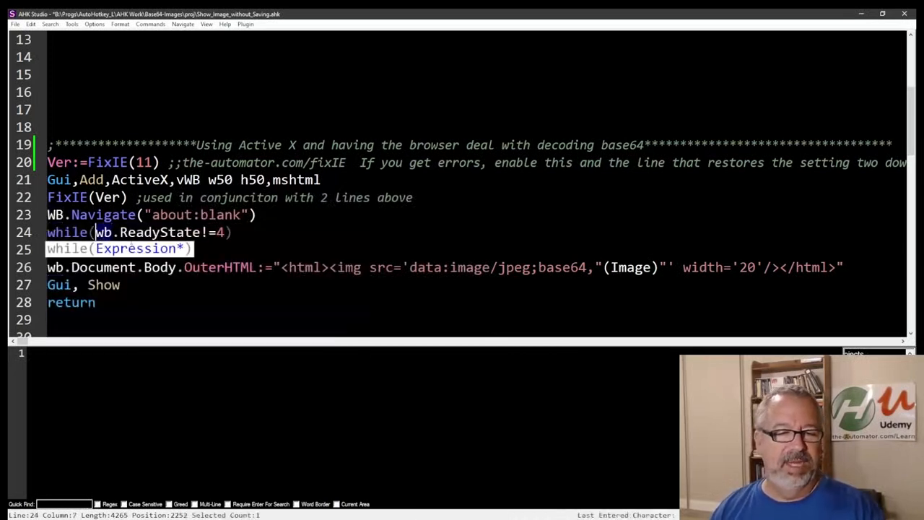
type("WB")
key("Escape")
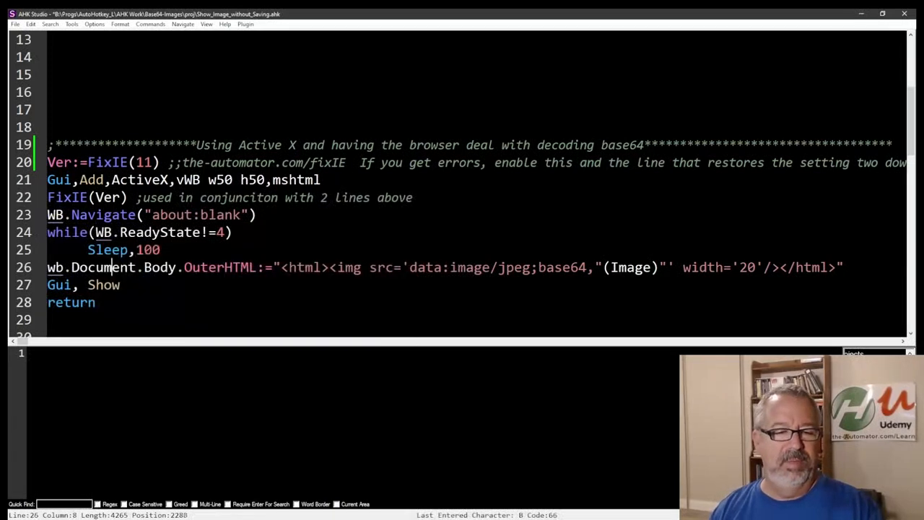
key("Home")
key("ctrl+shift+Right")
type("WB")
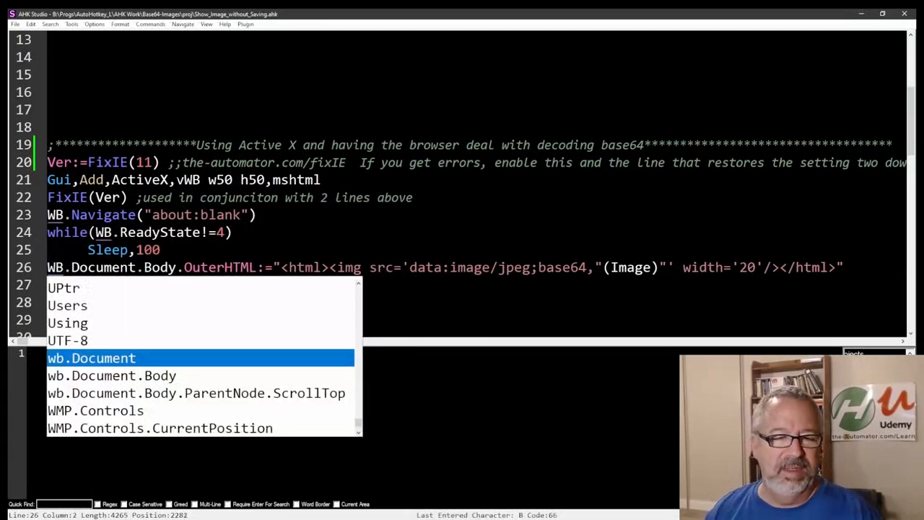
left_click(180, 179)
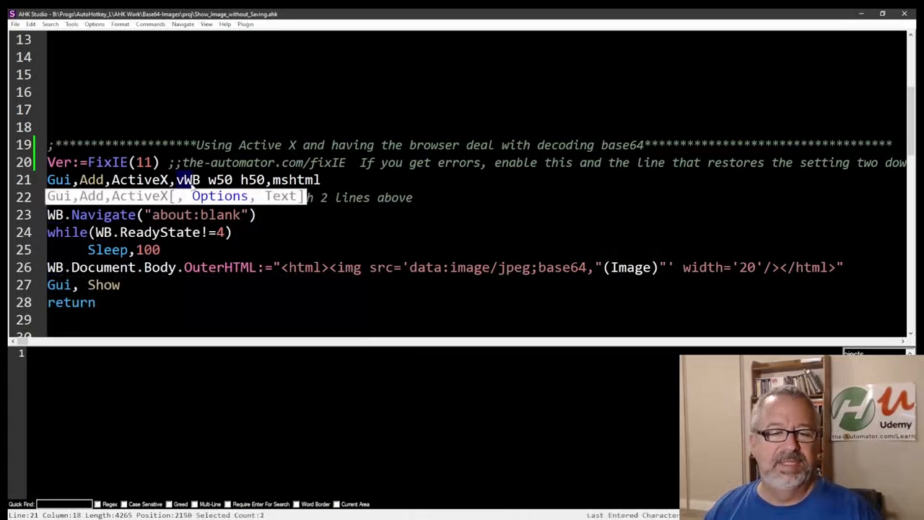
Review the w50 GUI width, the ReadyState wait loop and the img tag built from the Image variable.
key("Left")
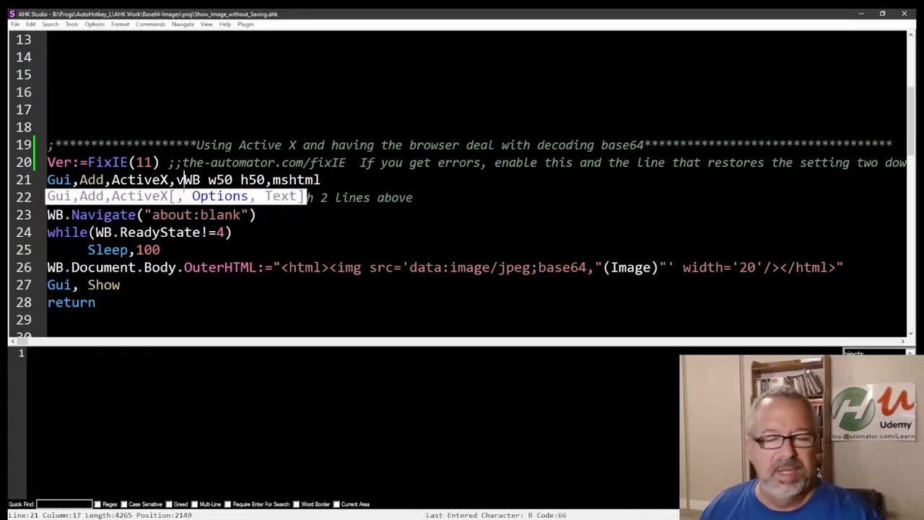
left_click_drag(208, 180, 216, 180)
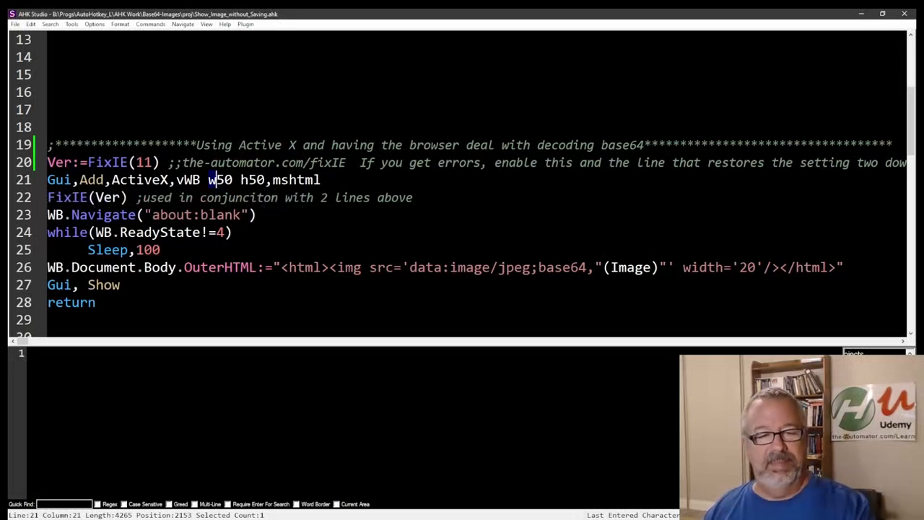
left_click_drag(47, 232, 160, 250)
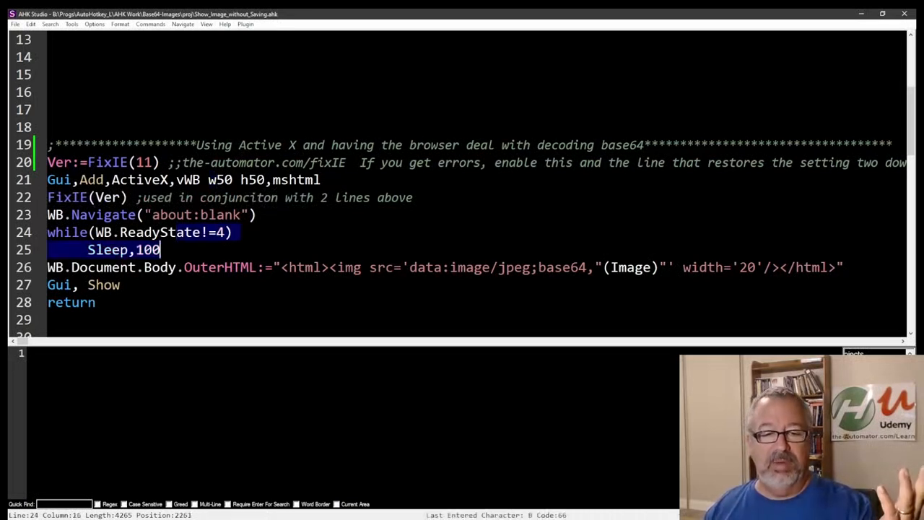
left_click(209, 232)
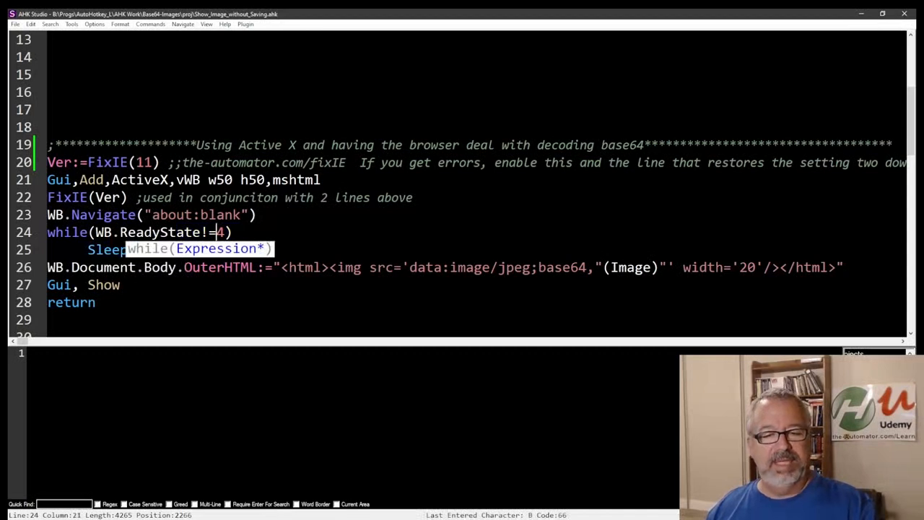
left_click_drag(280, 267, 587, 269)
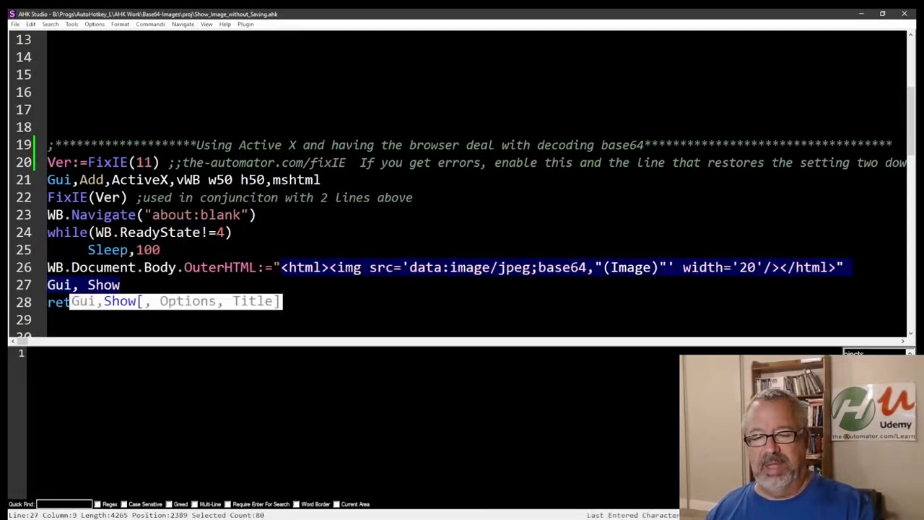
double_click(631, 268)
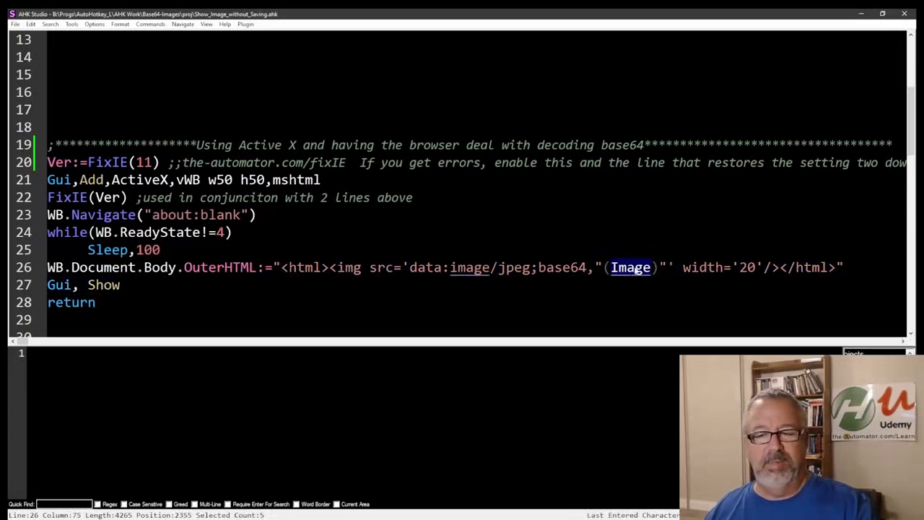
scroll(631, 273, "up", 3)
scroll(463, 181, "up", 1)
Uncomment the Base64 Image assignment on line 4 and highlight the img HTML string on line 26.
left_click(225, 92)
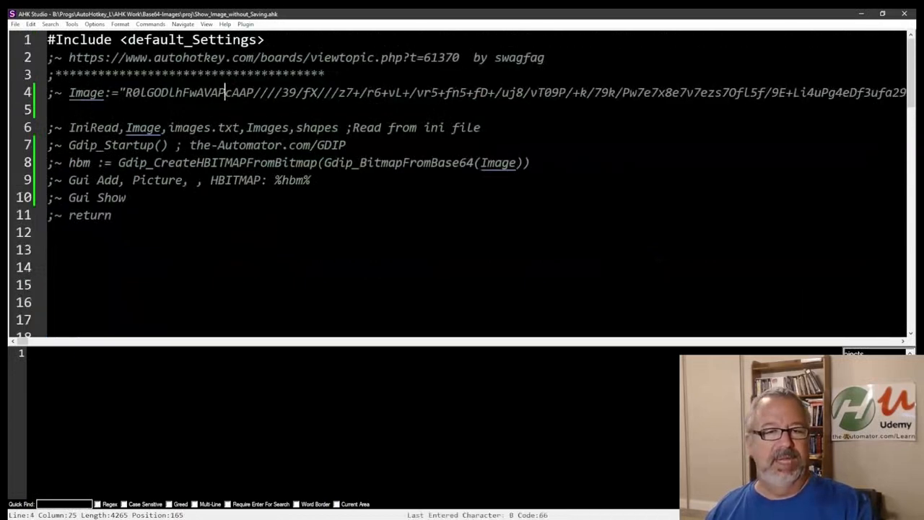
key("ctrl+b")
scroll(462, 180, "down", 5)
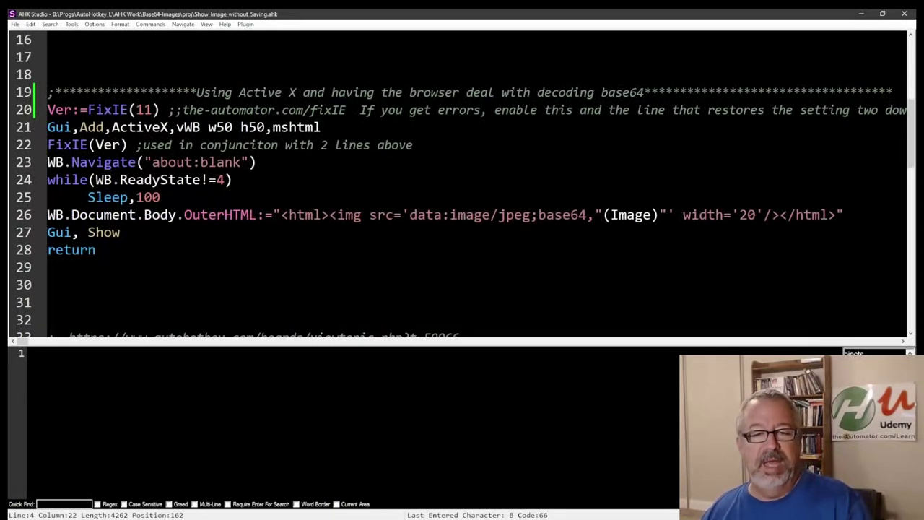
left_click(281, 214)
left_click_drag(281, 214, 835, 216)
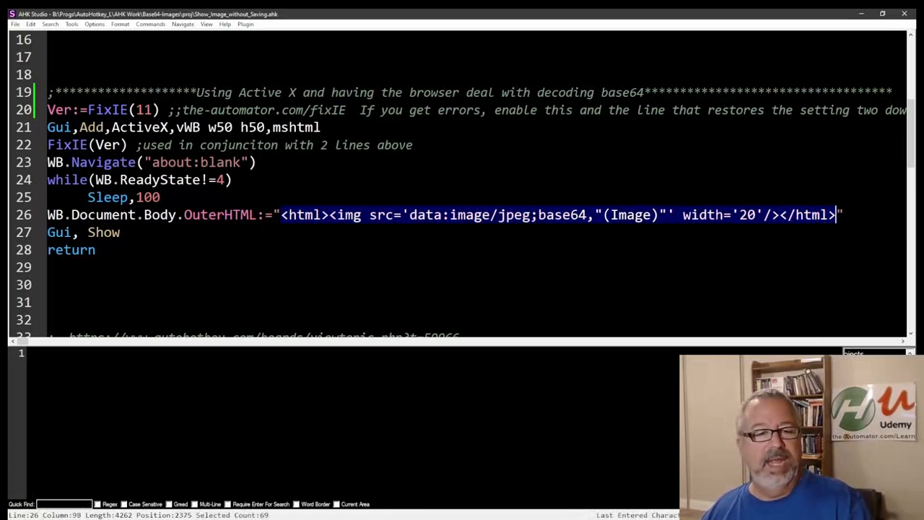
Run the script to show the Santa image at width 20, then close its window.
left_click(272, 214)
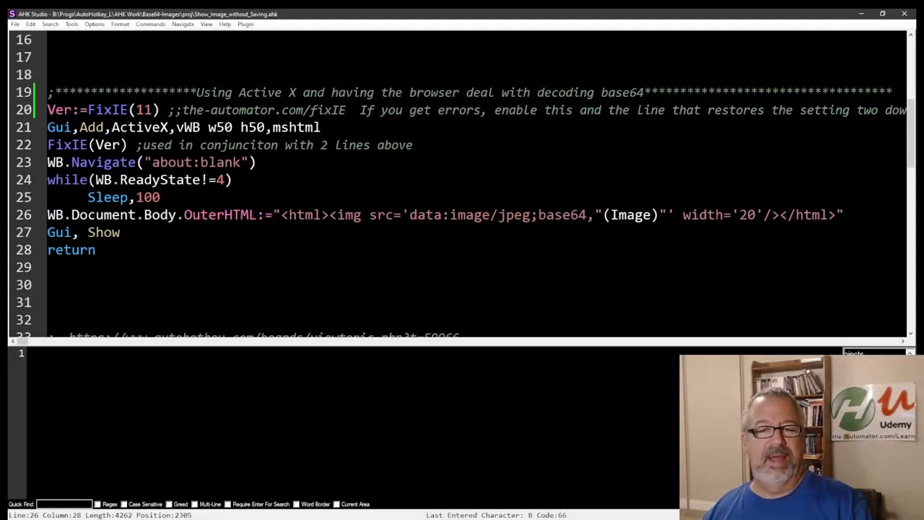
key("F5")
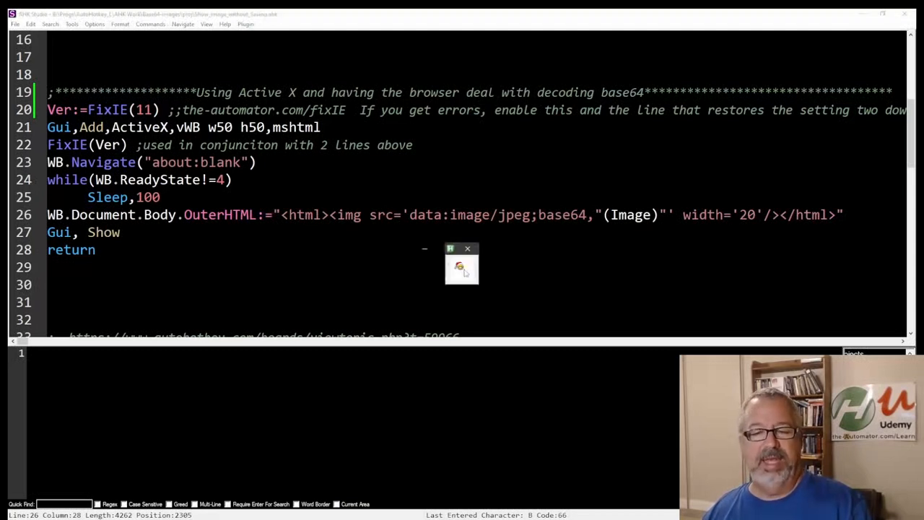
left_click(468, 249)
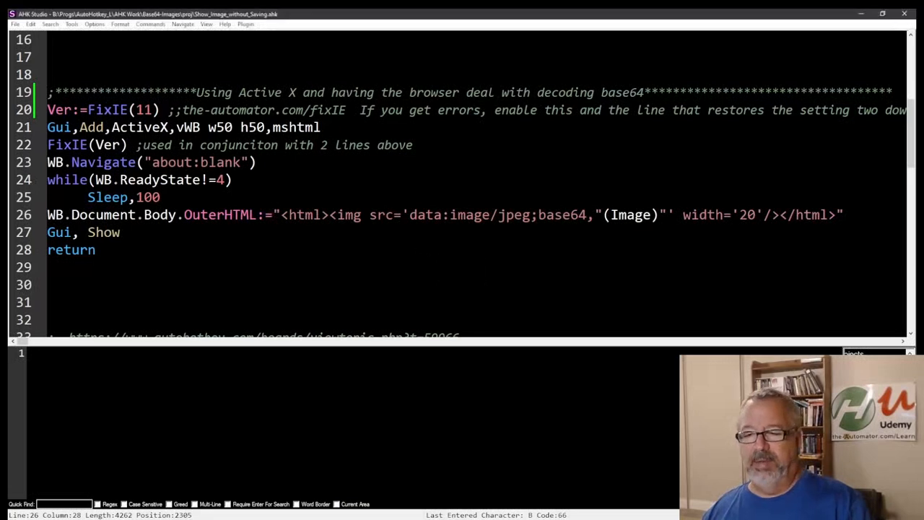
Change the img width on line 26 from '20' to '50' and rerun to show the larger Santa image.
left_click(740, 214)
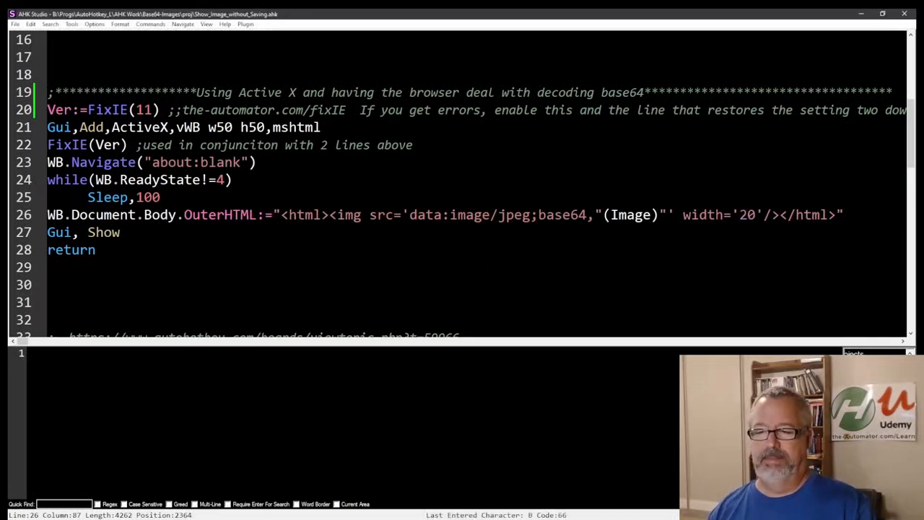
key("BackSpace")
type("5")
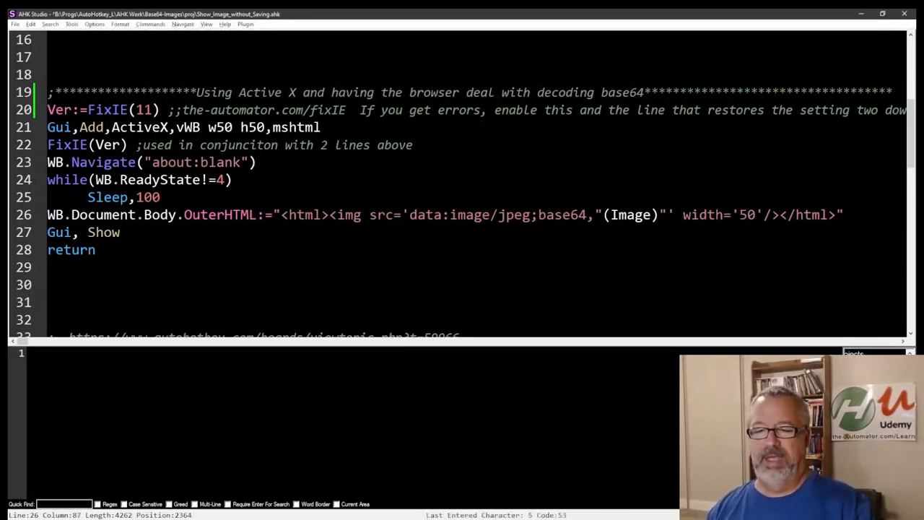
key("F5")
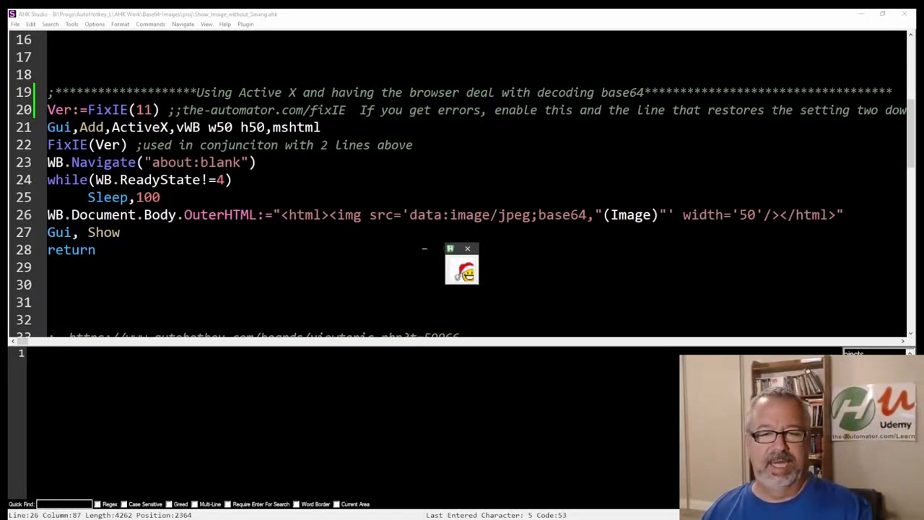
Comment out the FixIE(Ver) and Ver:=FixIE(11) lines and run the script, which still shows the Santa image.
left_click(95, 145)
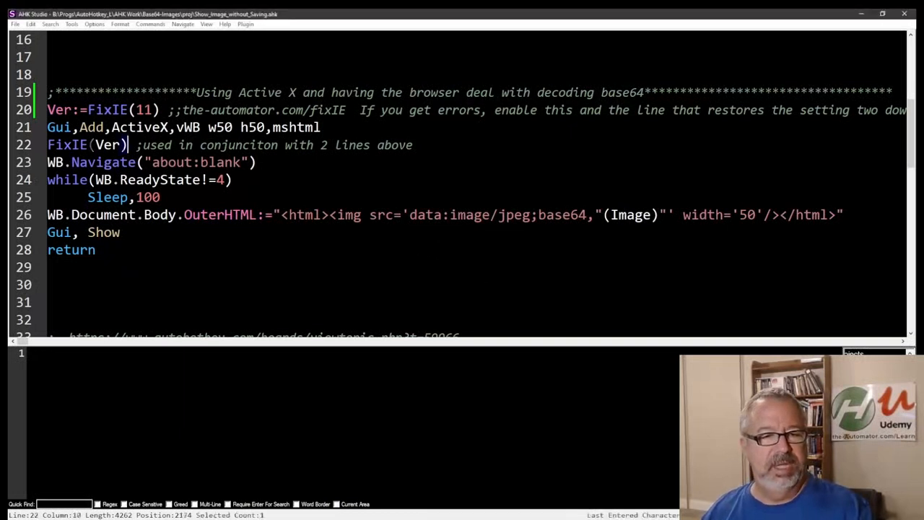
key("ctrl+q")
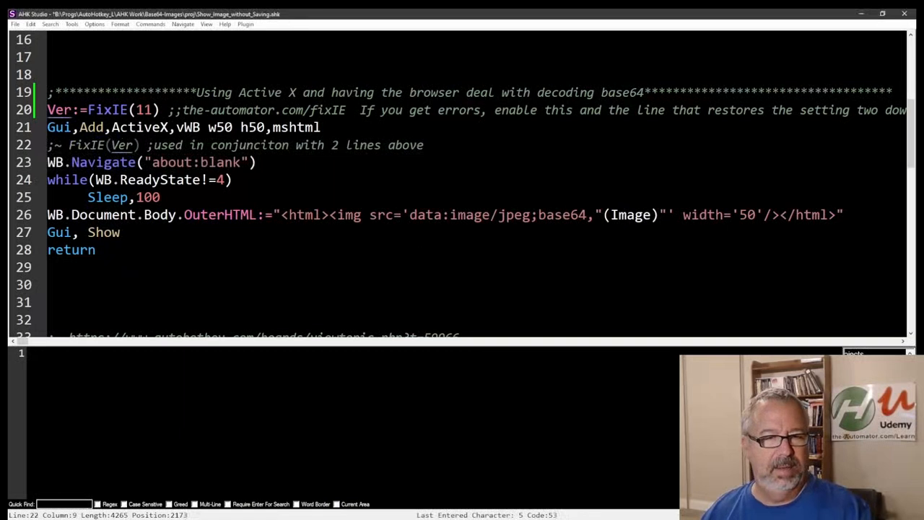
left_click(105, 109)
key("ctrl+q")
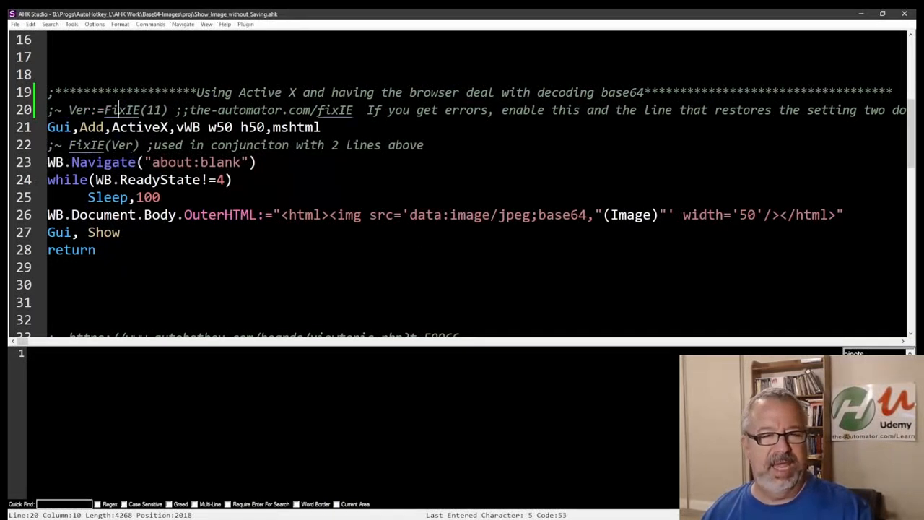
key("F5")
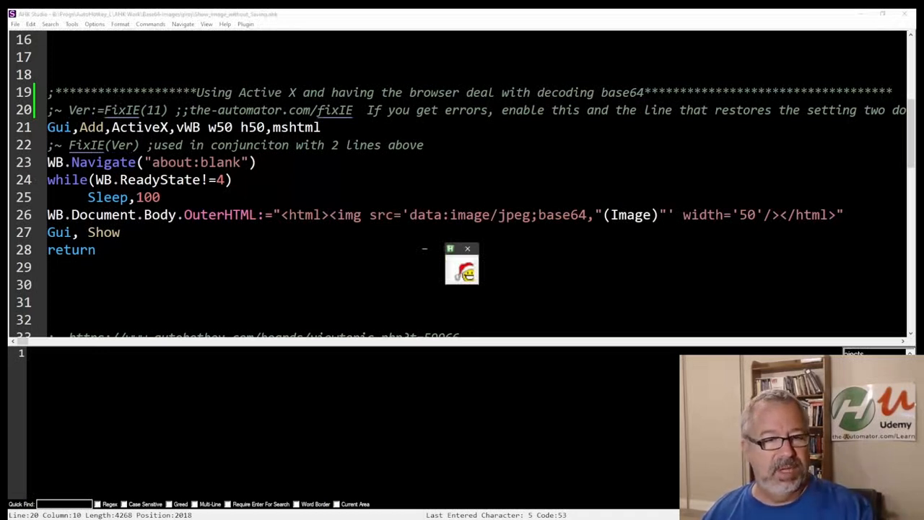
Comment out the while ReadyState line and its Sleep,100, then run the script without the wait loop.
left_click(145, 180)
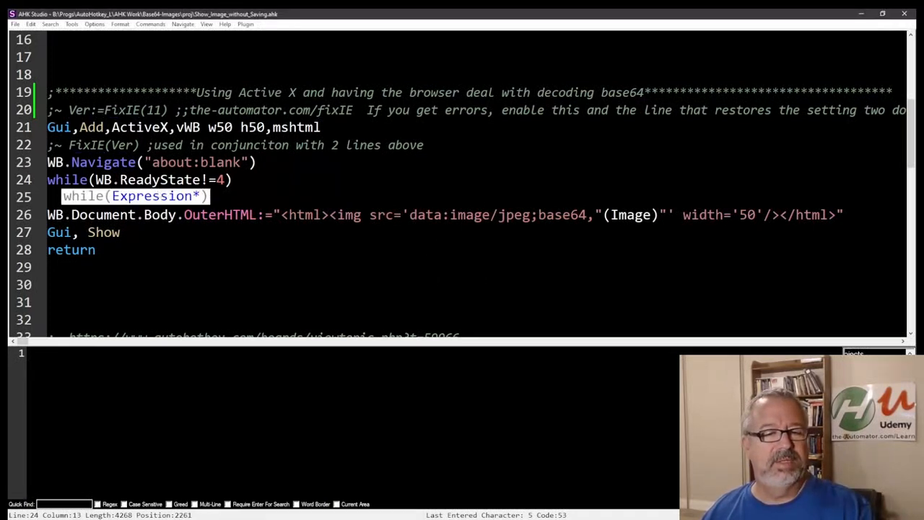
key("ctrl+q")
left_click(112, 197)
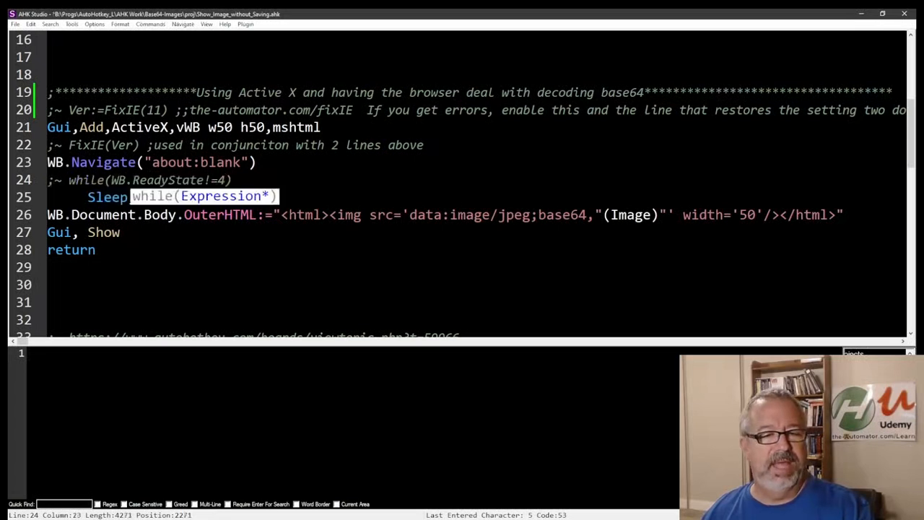
key("ctrl+q")
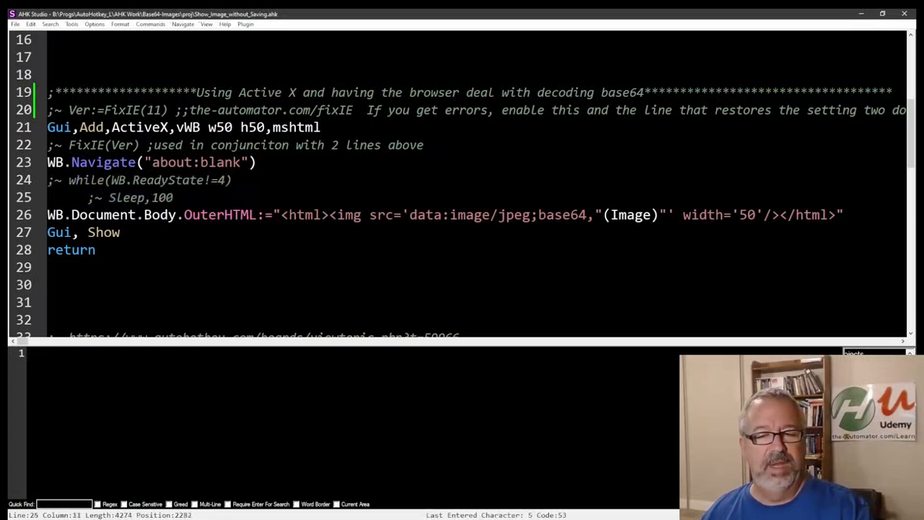
key("F5")
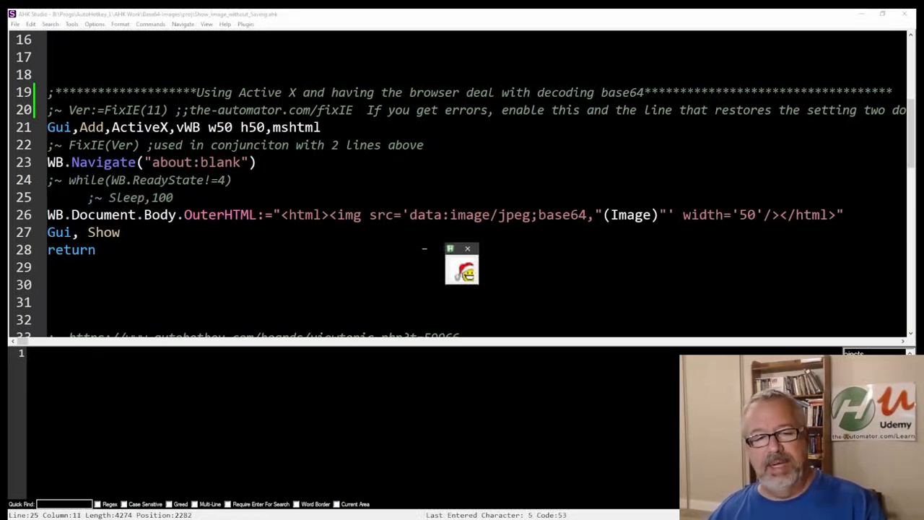
Rerun the script and dismiss the duplicate-control error dialog, the Santa image still displaying.
double_click(177, 181)
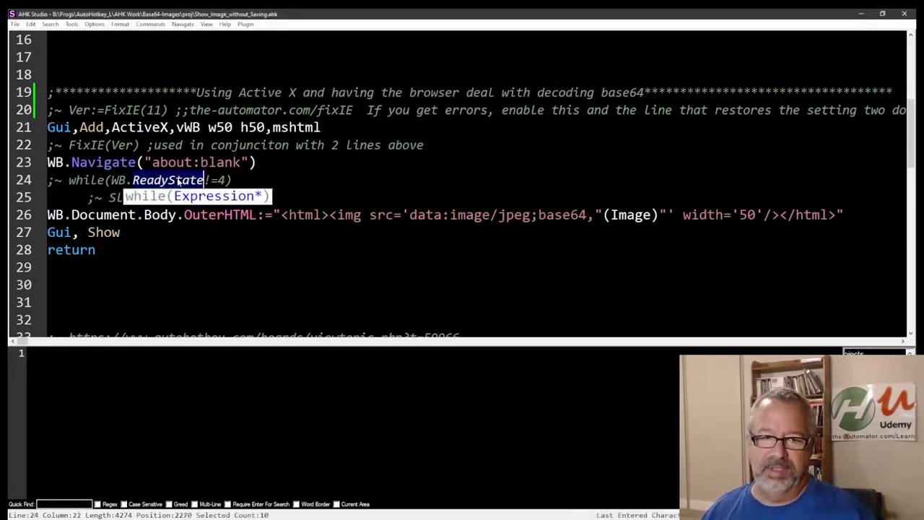
left_click(176, 181)
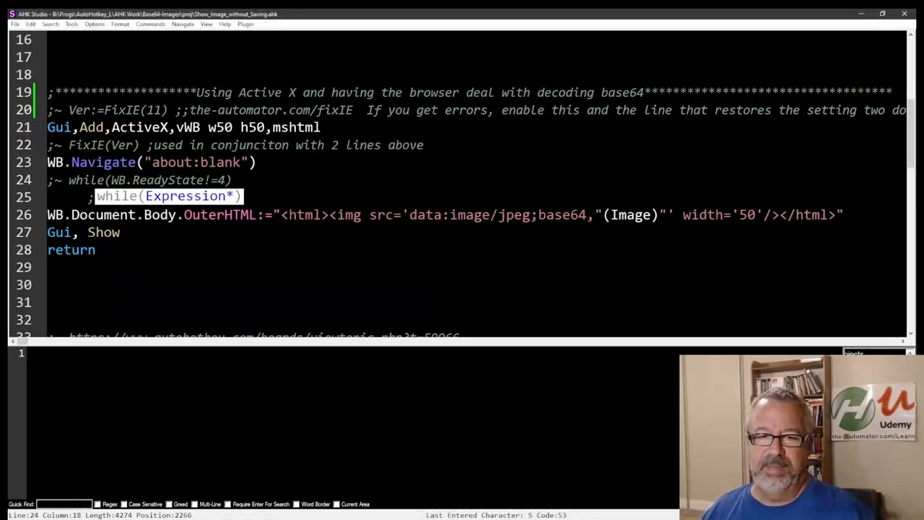
key("F5")
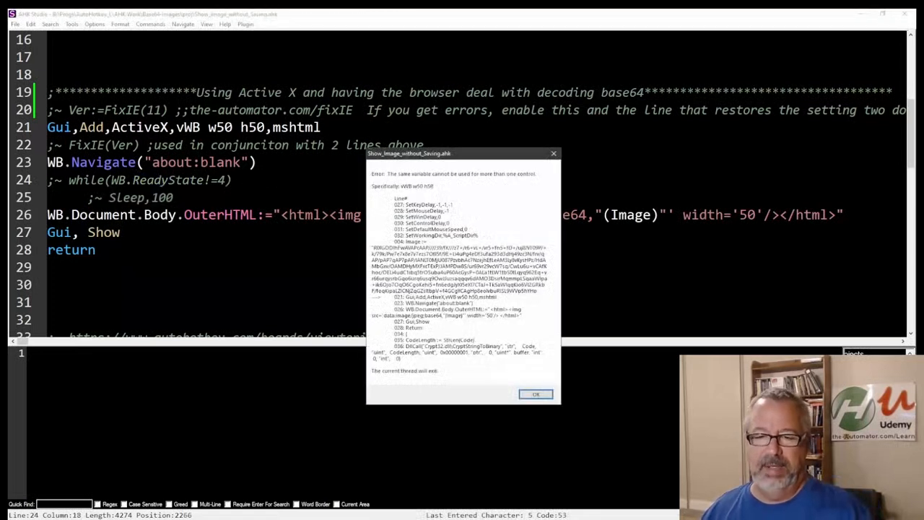
key("Return")
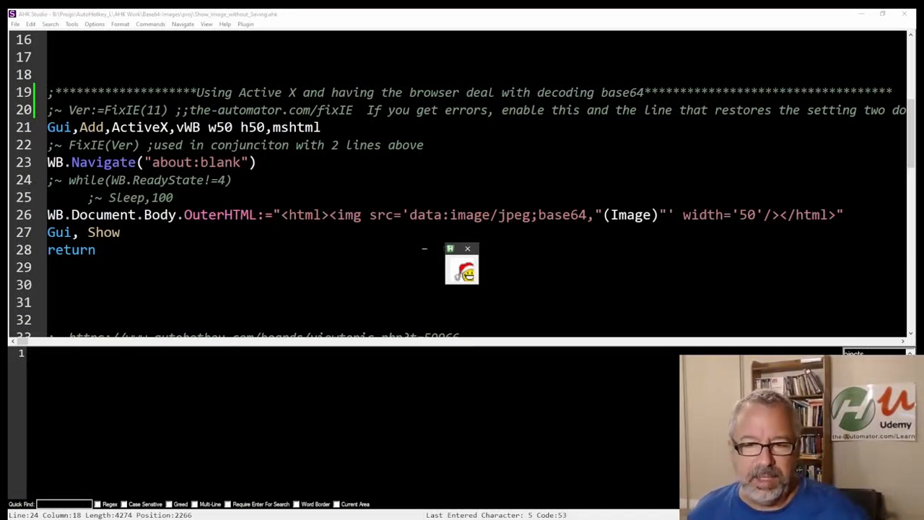
double_click(173, 180)
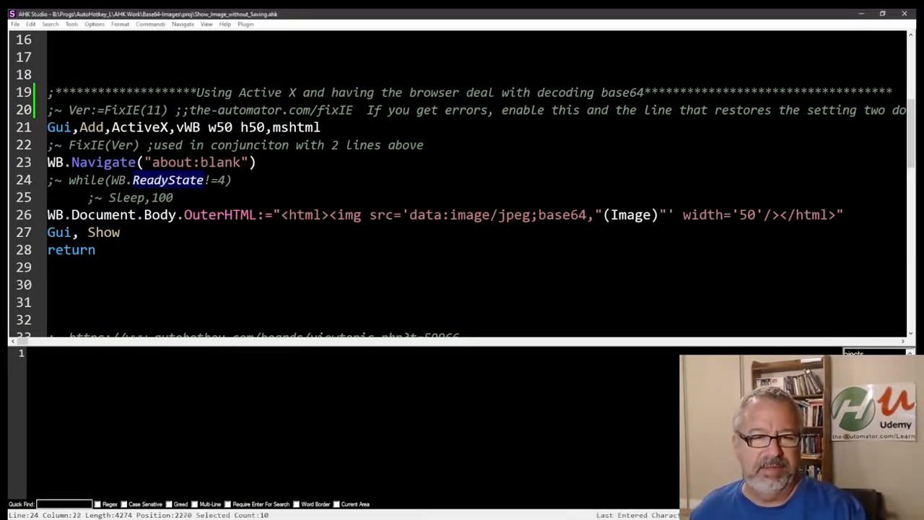
left_click(87, 250)
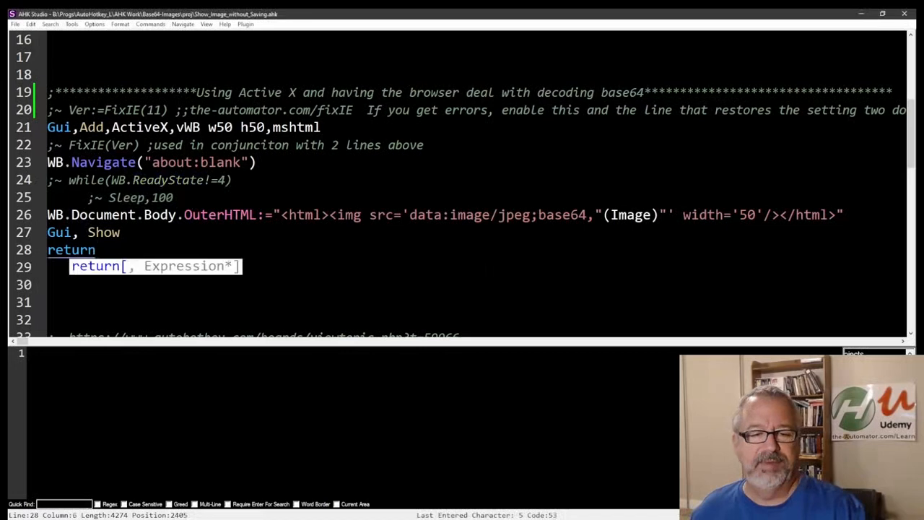
scroll(462, 183, "down", 1)
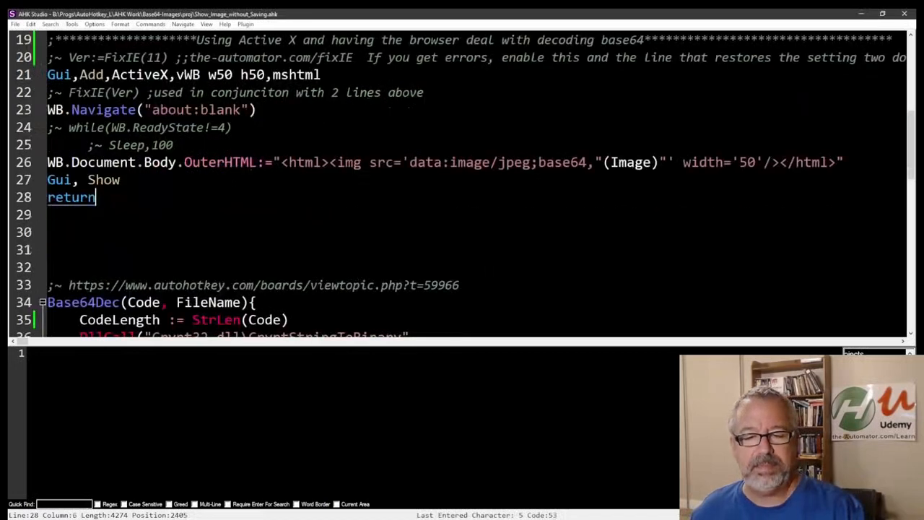
scroll(462, 184, "up", 2)
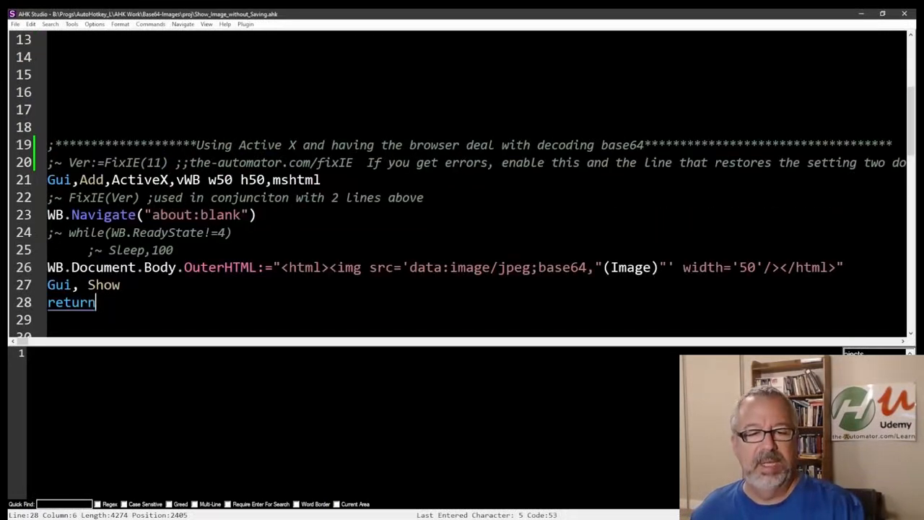
scroll(462, 183, "down", 1)
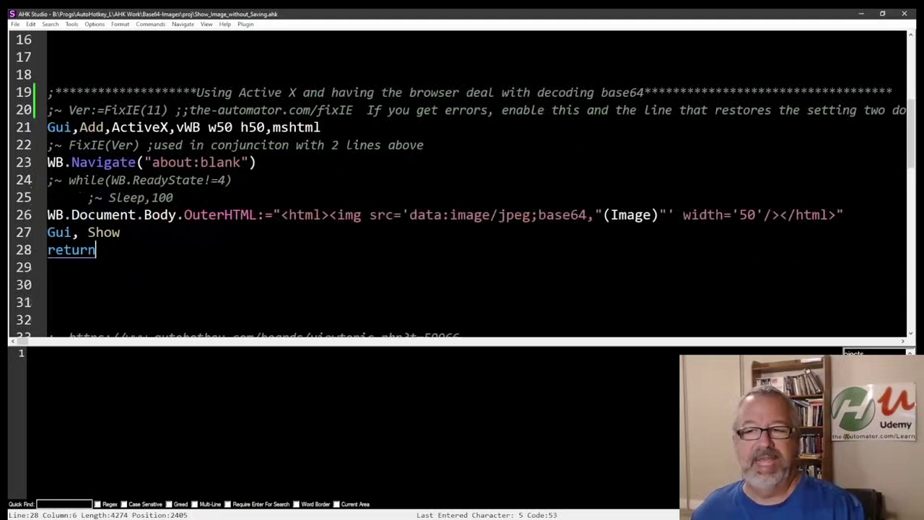